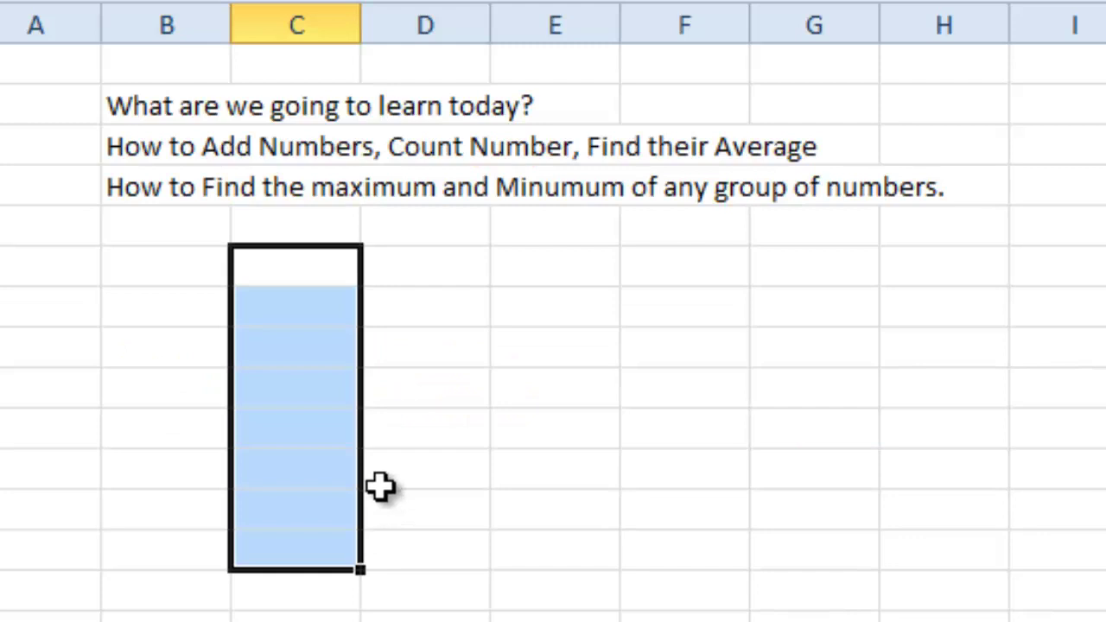
# Step: Clear the previous selection on the SimpleFunctions lesson overview sheet
pyautogui.click(380, 471)
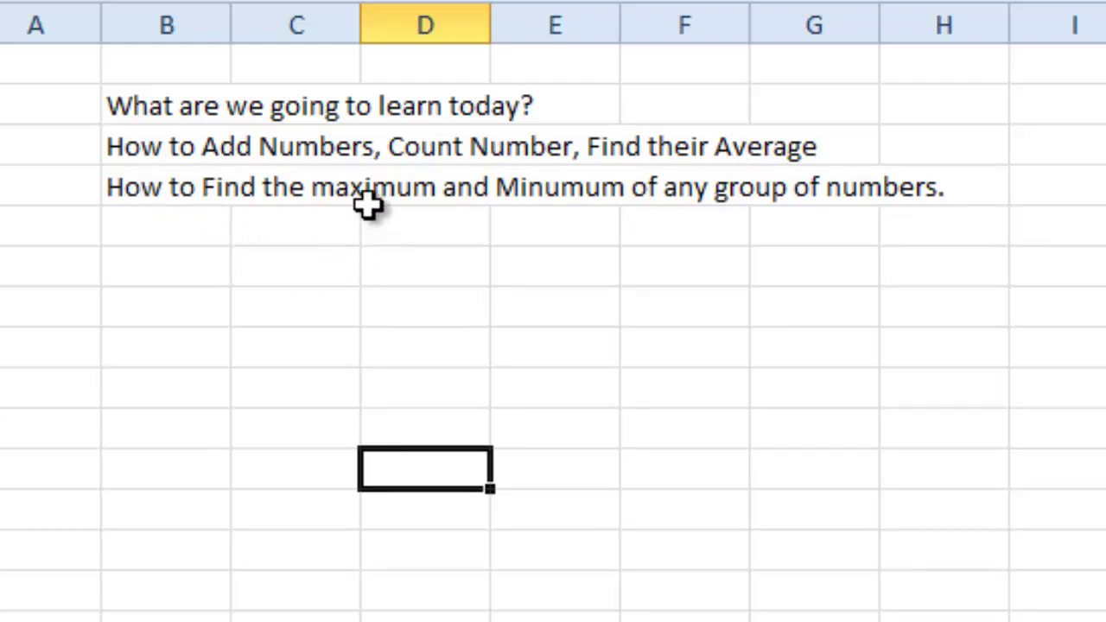
# Step: Enter the numbers 3, 4, 5 and 6 into C7:C10
pyautogui.click(279, 295)
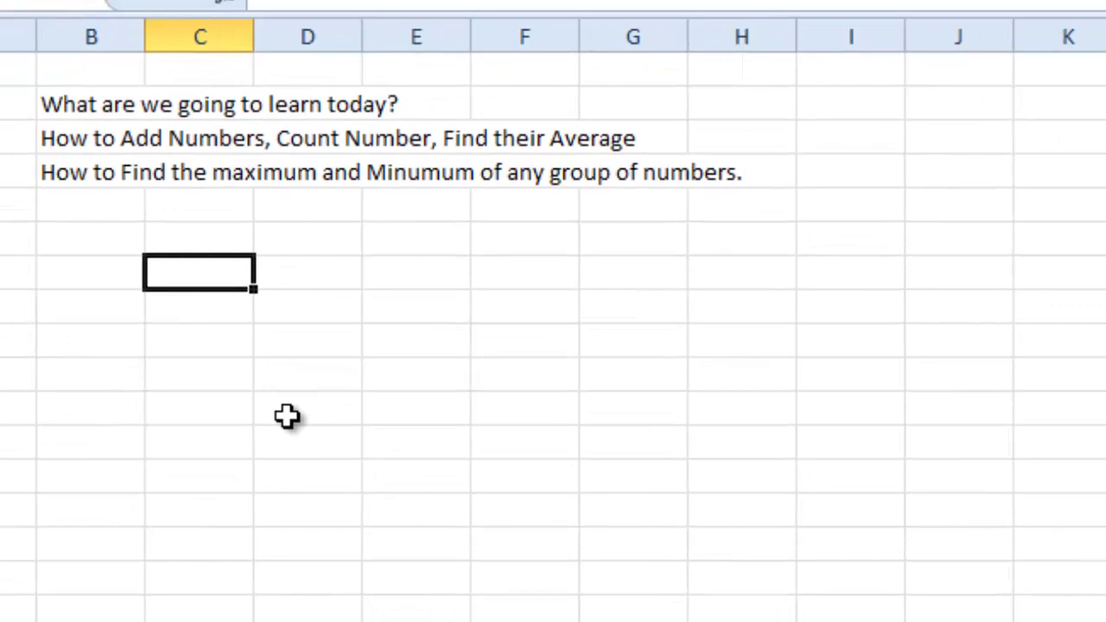
pyautogui.write('3')
pyautogui.press('Return')
pyautogui.write('4')
pyautogui.press('Return')
pyautogui.write('5')
pyautogui.press('Return')
pyautogui.write('6')
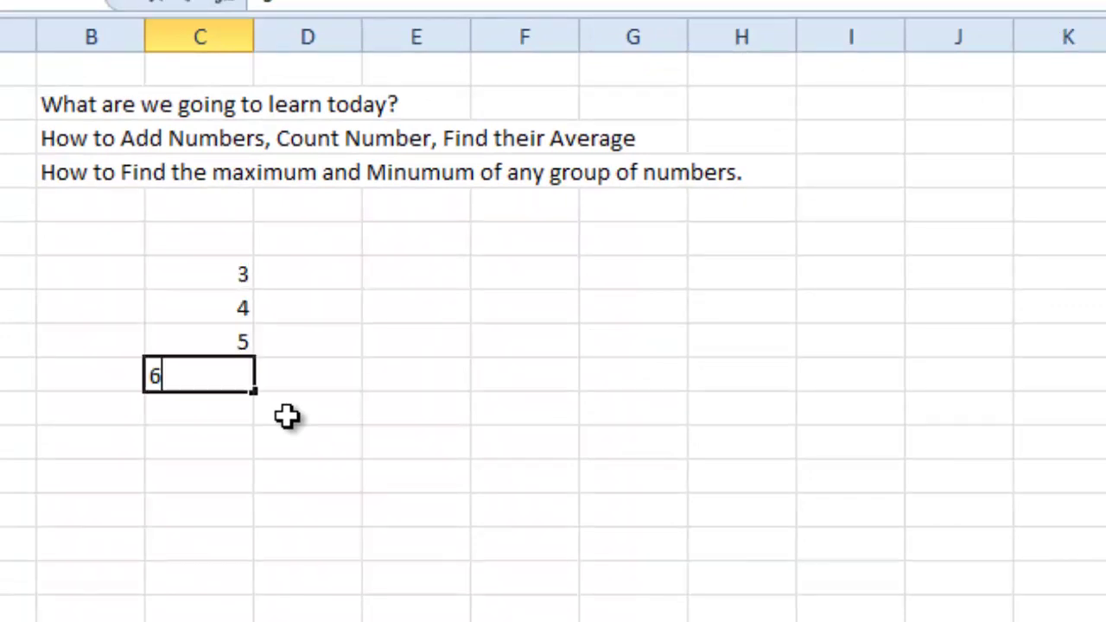
pyautogui.press('Return')
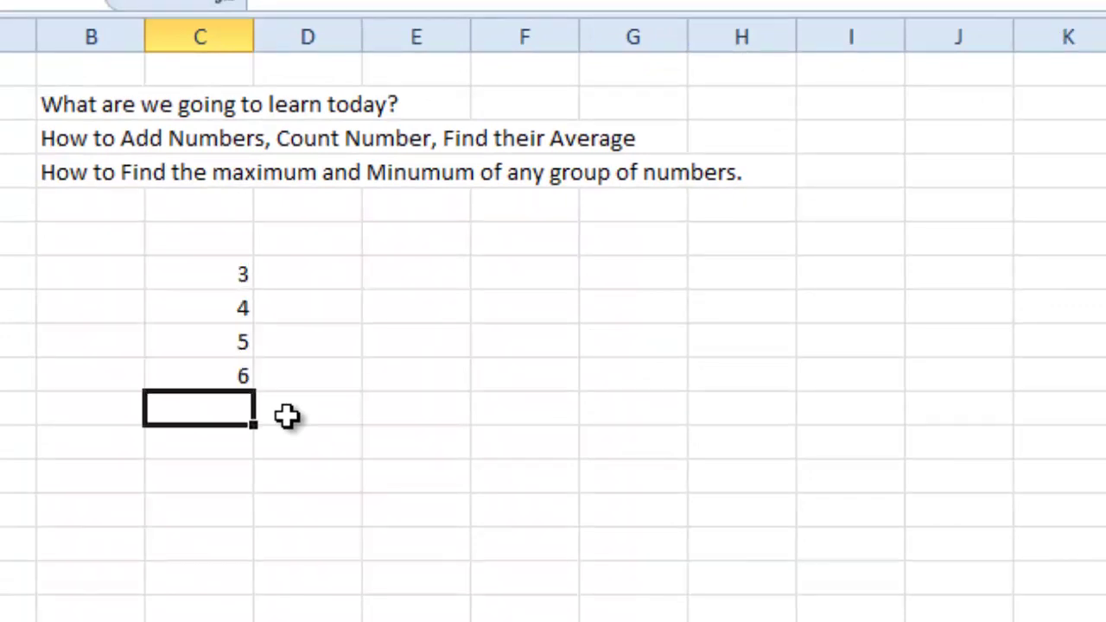
# Step: Label cell B11 as Total
pyautogui.press('Left')
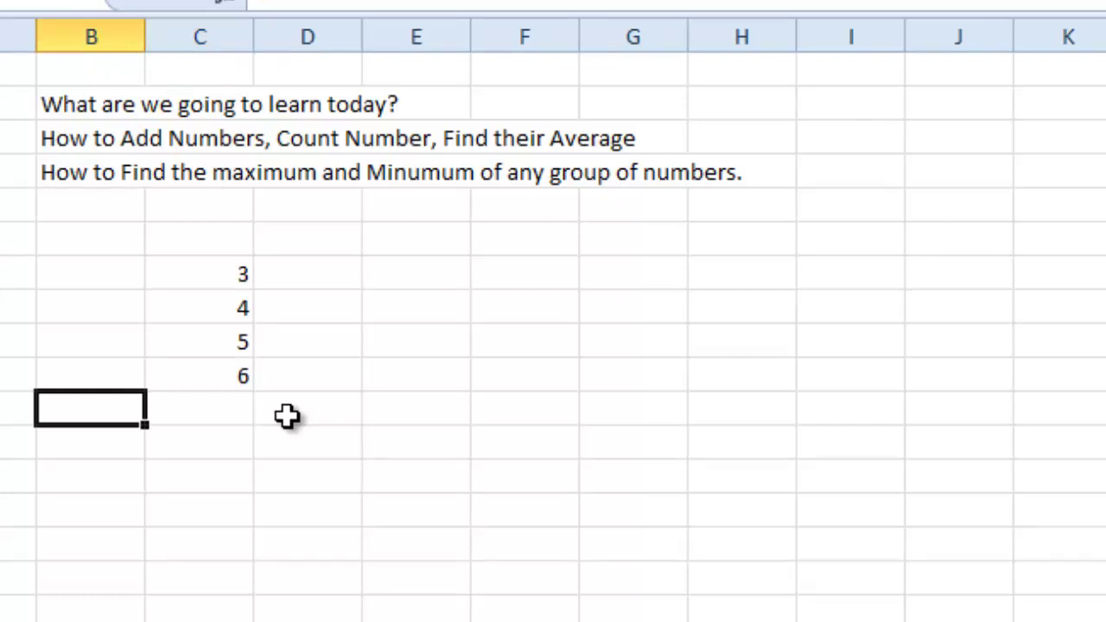
pyautogui.write('Total')
pyautogui.press('Tab')
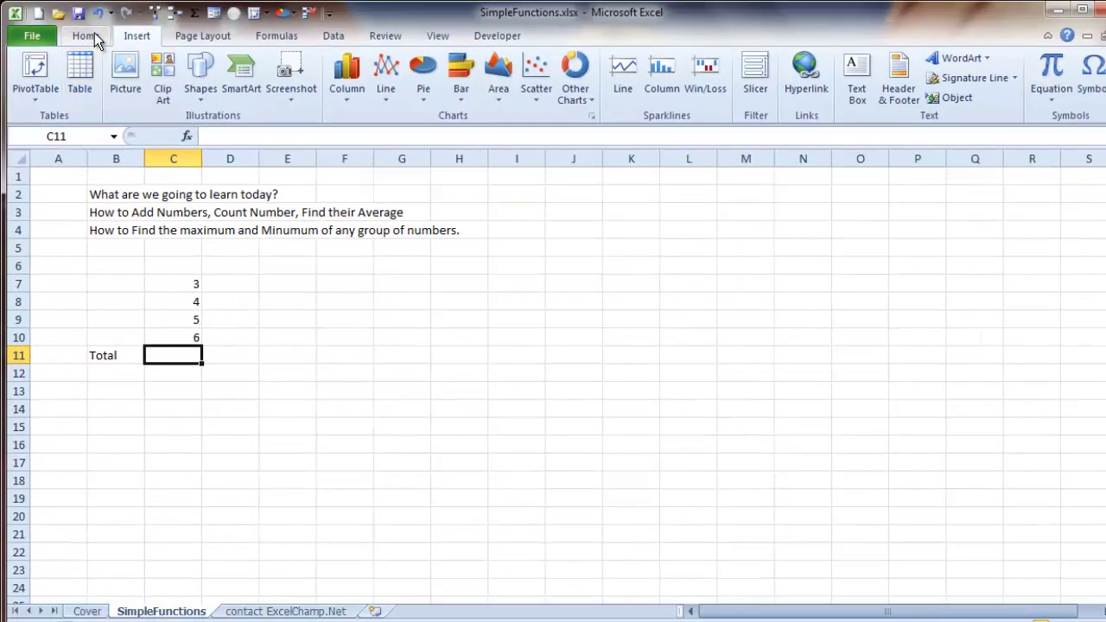
# Step: Total C7:C10 in C11 with AutoSum's =SUM(C7:C10), giving 18
pyautogui.click(95, 34)
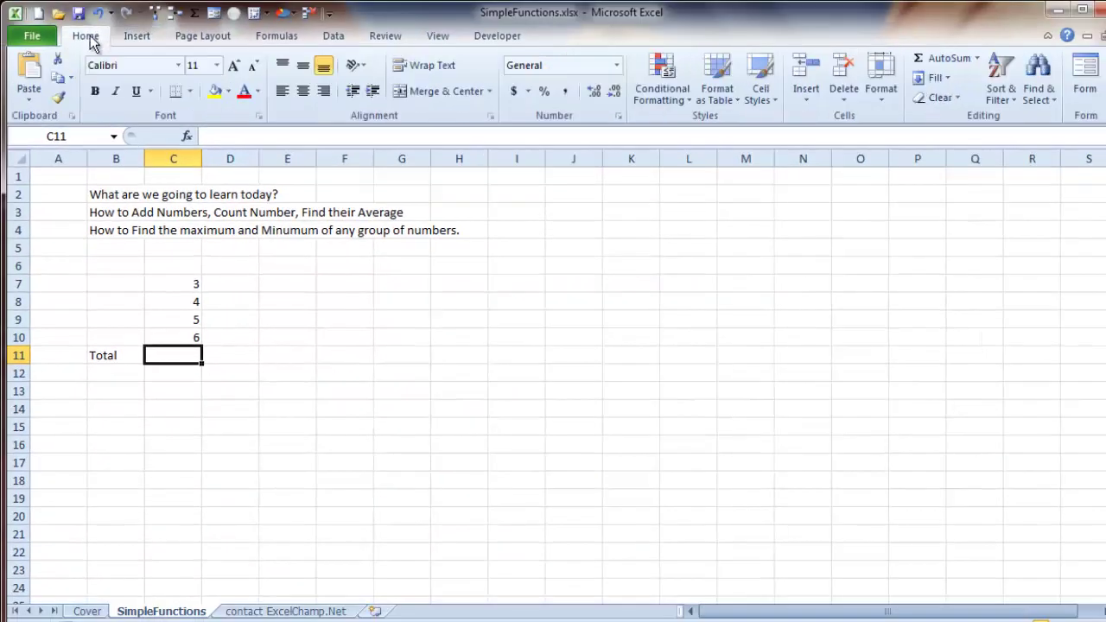
pyautogui.click(944, 60)
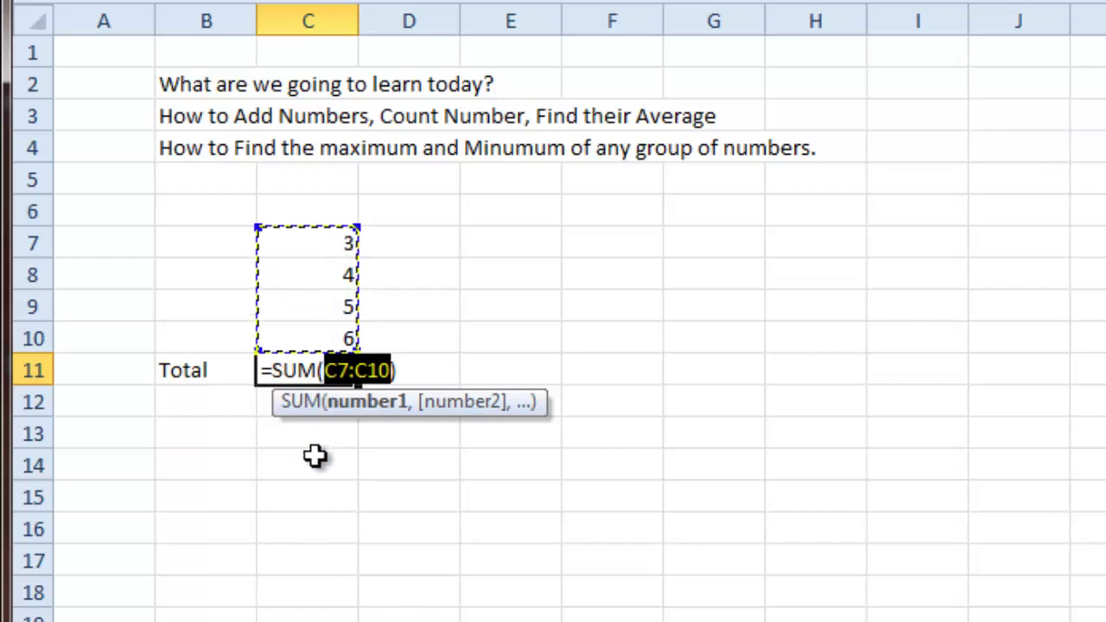
pyautogui.press('Return')
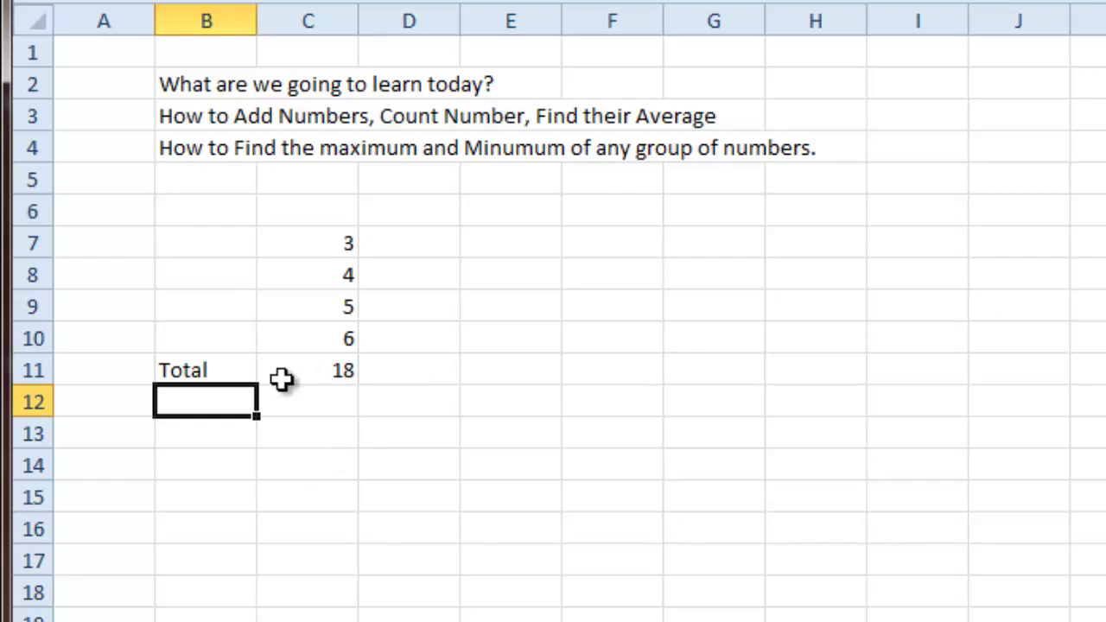
pyautogui.click(285, 375)
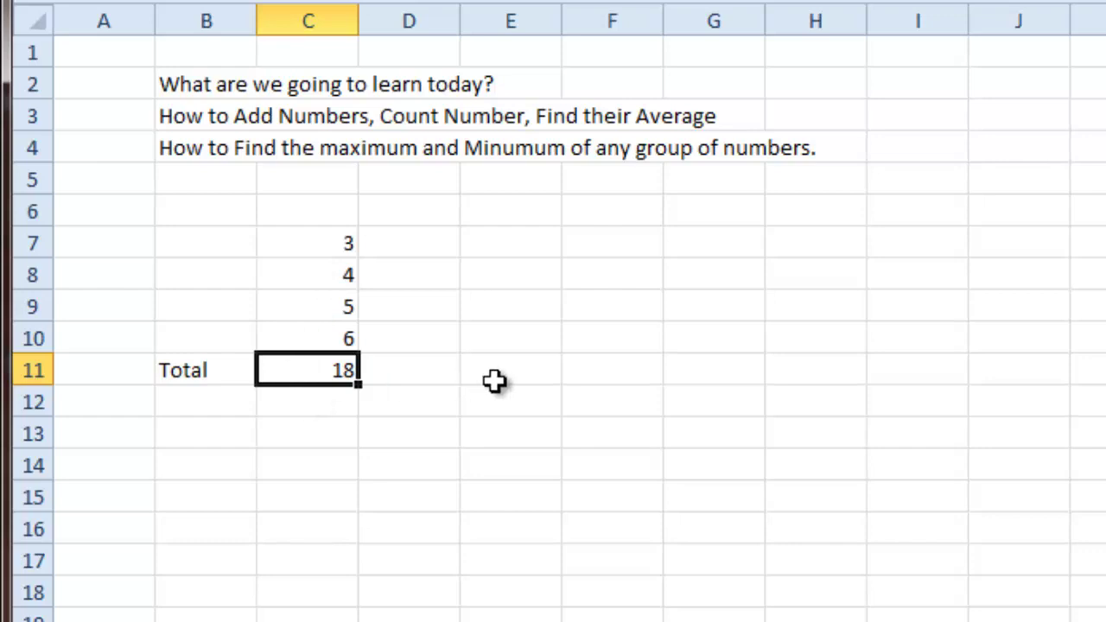
# Step: Label B13 Sum and enter =SUM(C7:C10) in C13, showing 18
pyautogui.click(194, 436)
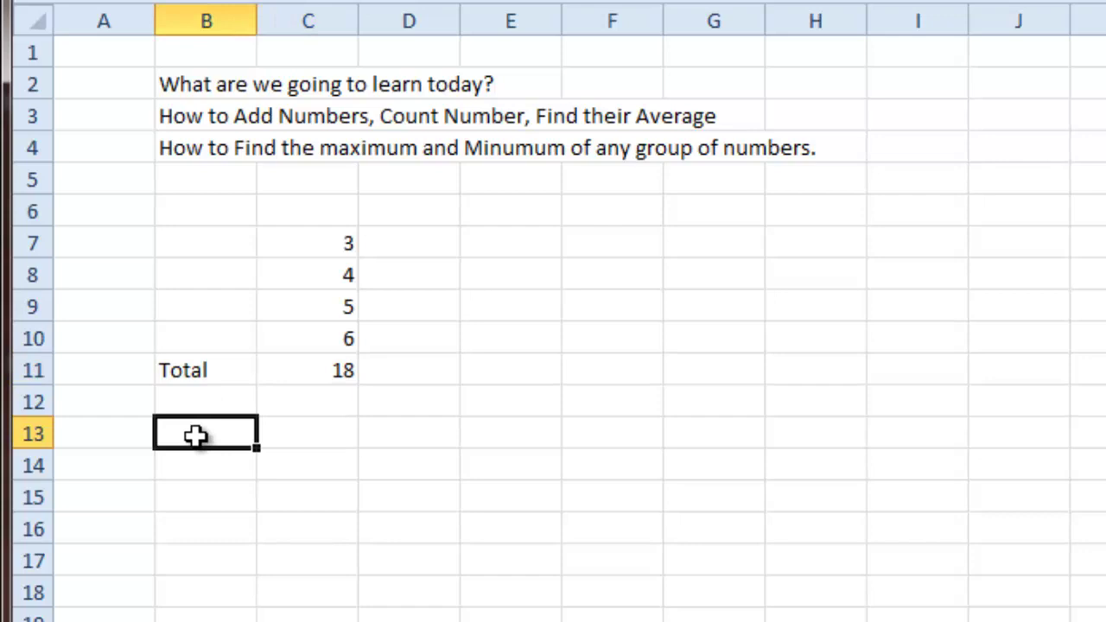
pyautogui.write('Sum')
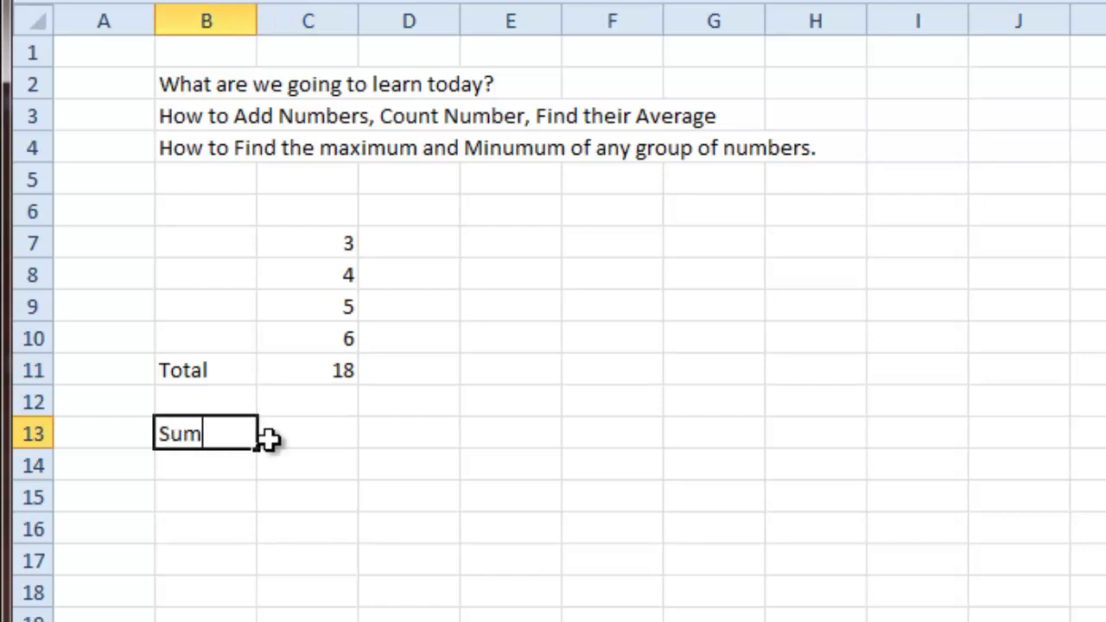
pyautogui.click(268, 439)
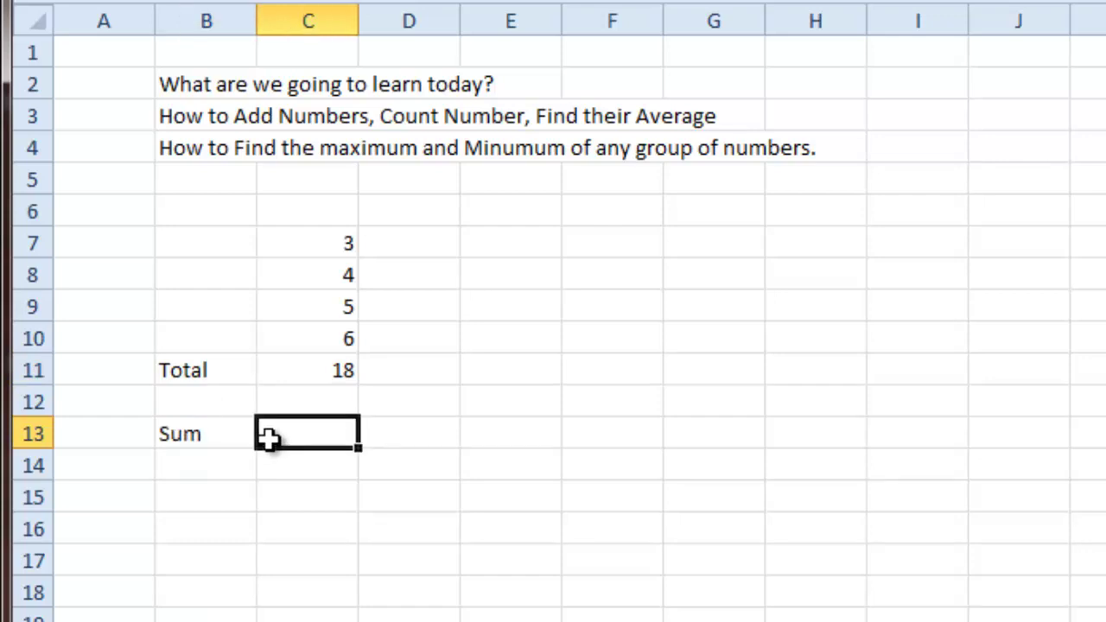
pyautogui.write('=')
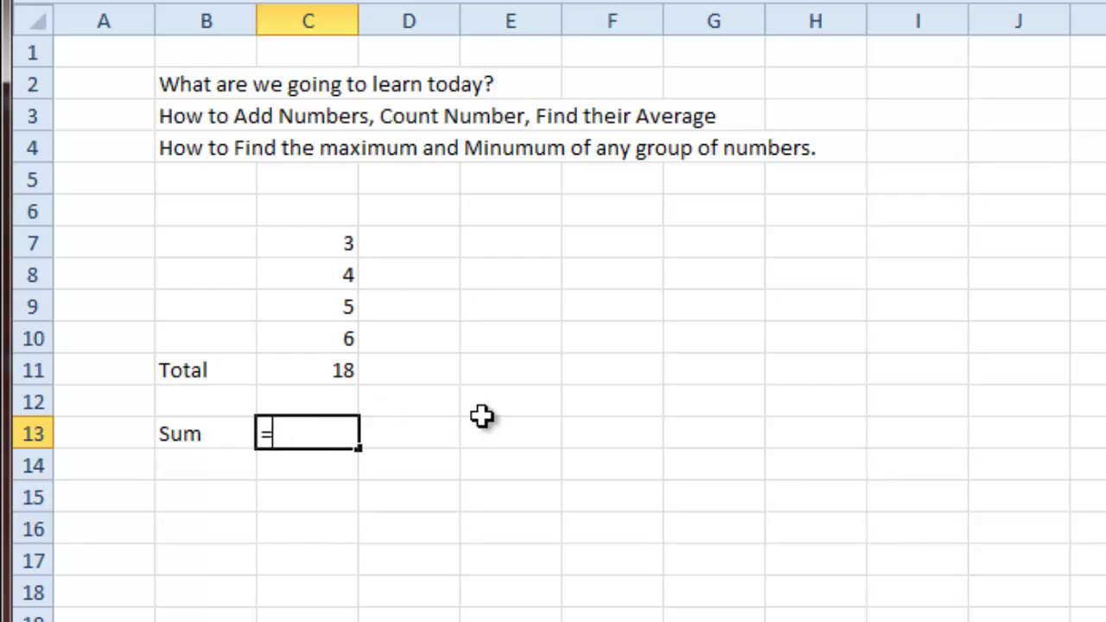
pyautogui.write('su')
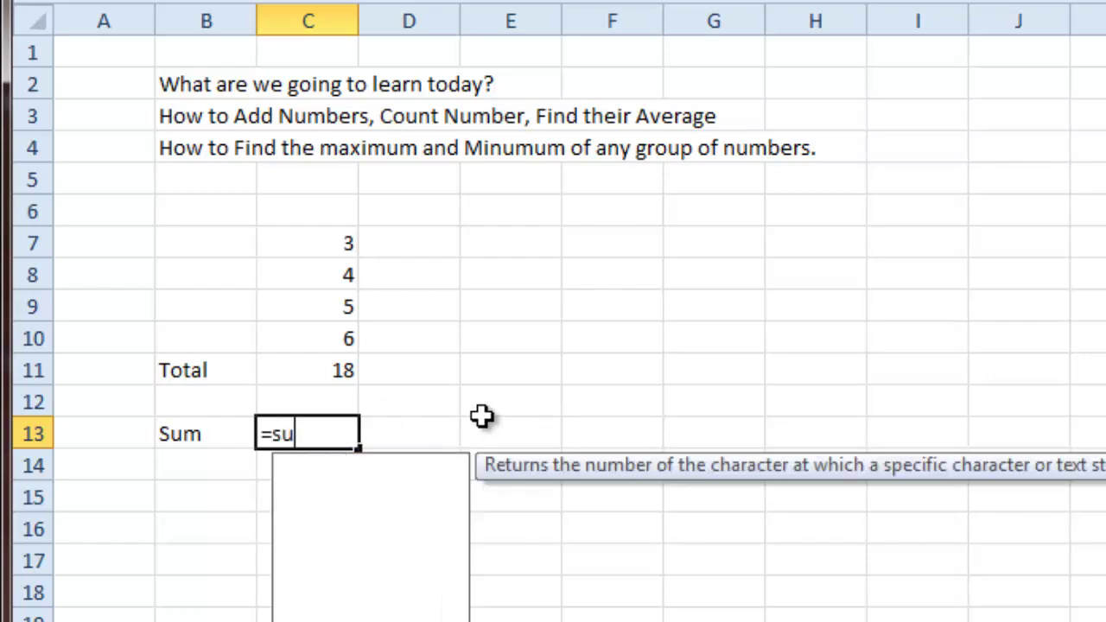
pyautogui.write('m(')
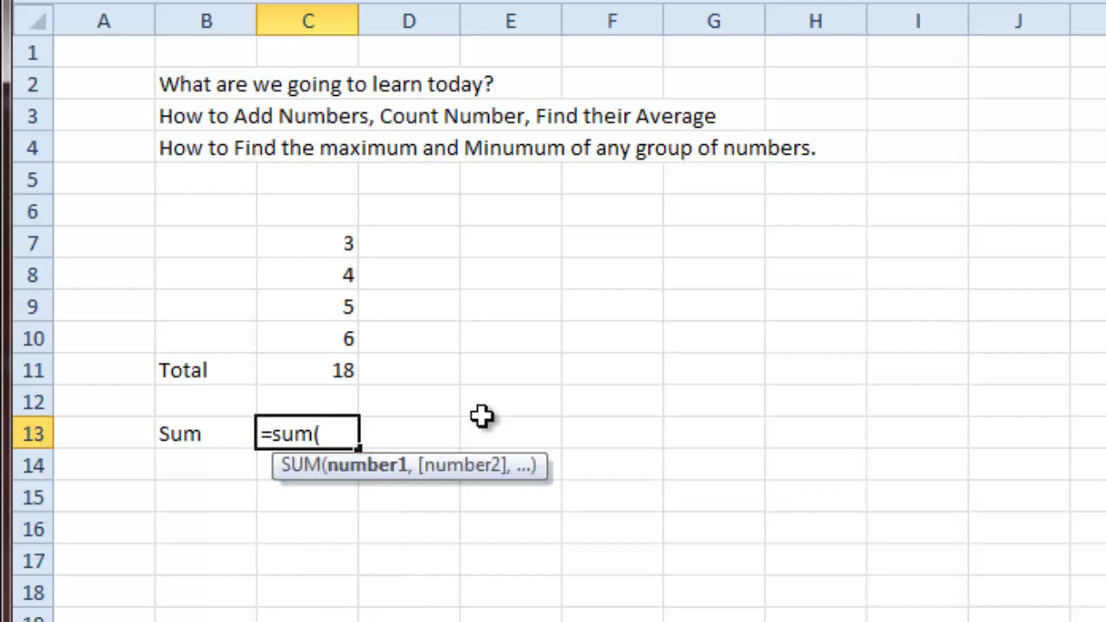
pyautogui.moveTo(291, 250); pyautogui.dragTo(297, 326)
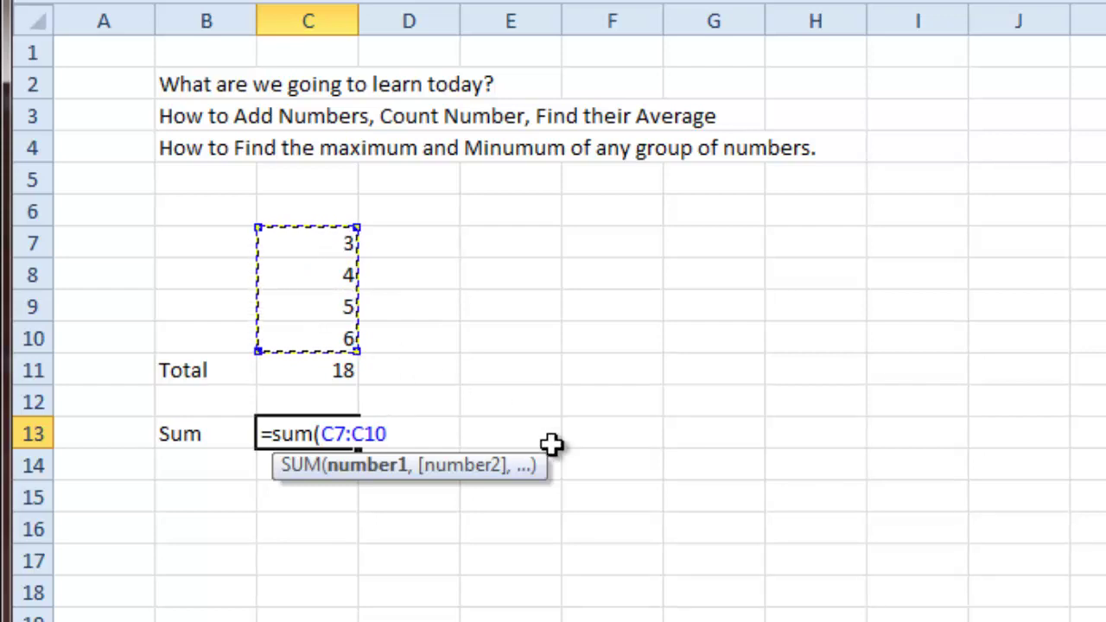
pyautogui.write(')')
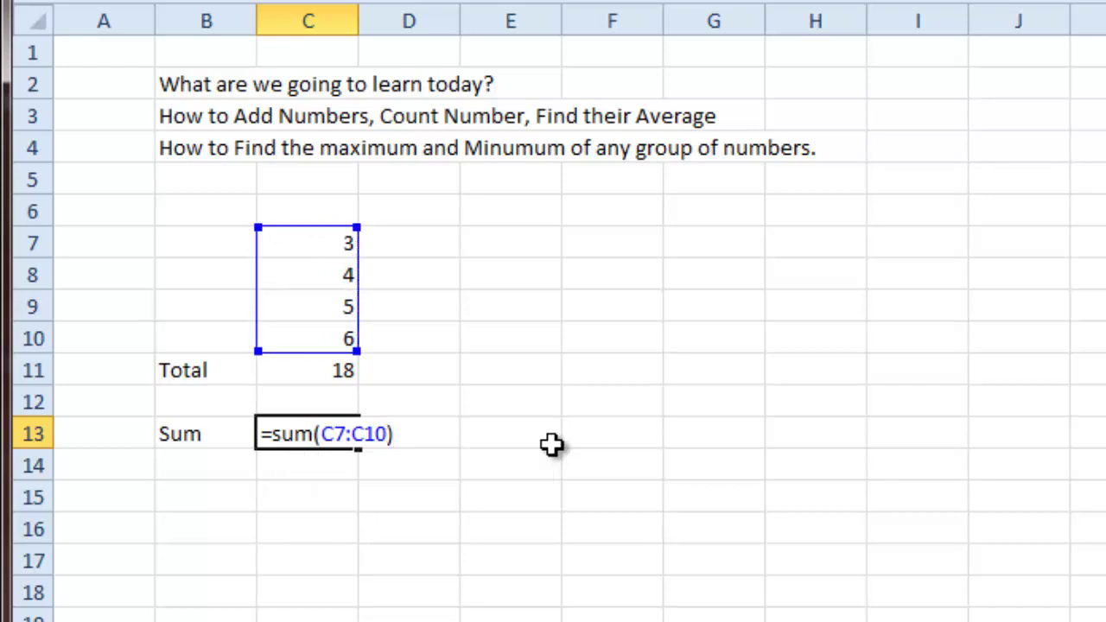
pyautogui.press('Return')
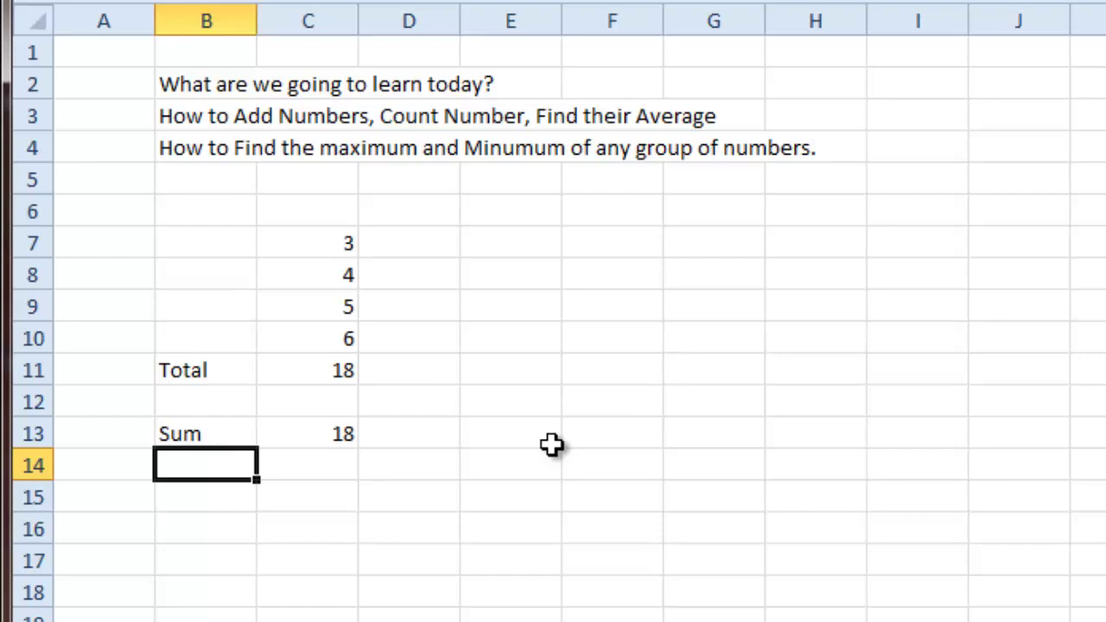
# Step: Label B14 Count and enter =COUNT(C7:C10) in C14, returning 4
pyautogui.write('Count')
pyautogui.press('Tab')
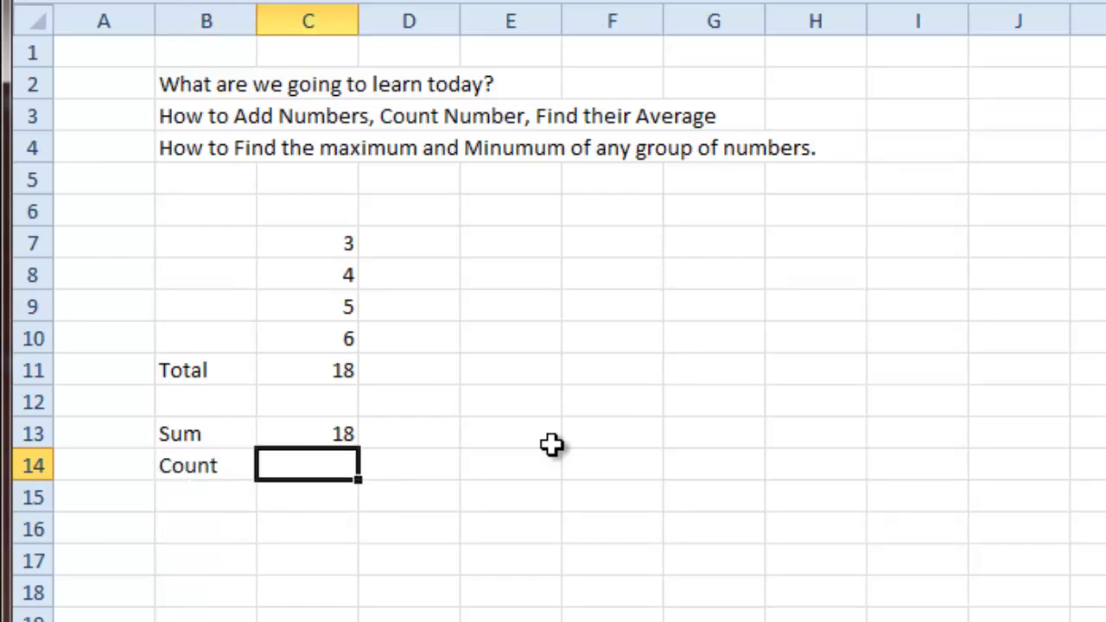
pyautogui.write('=')
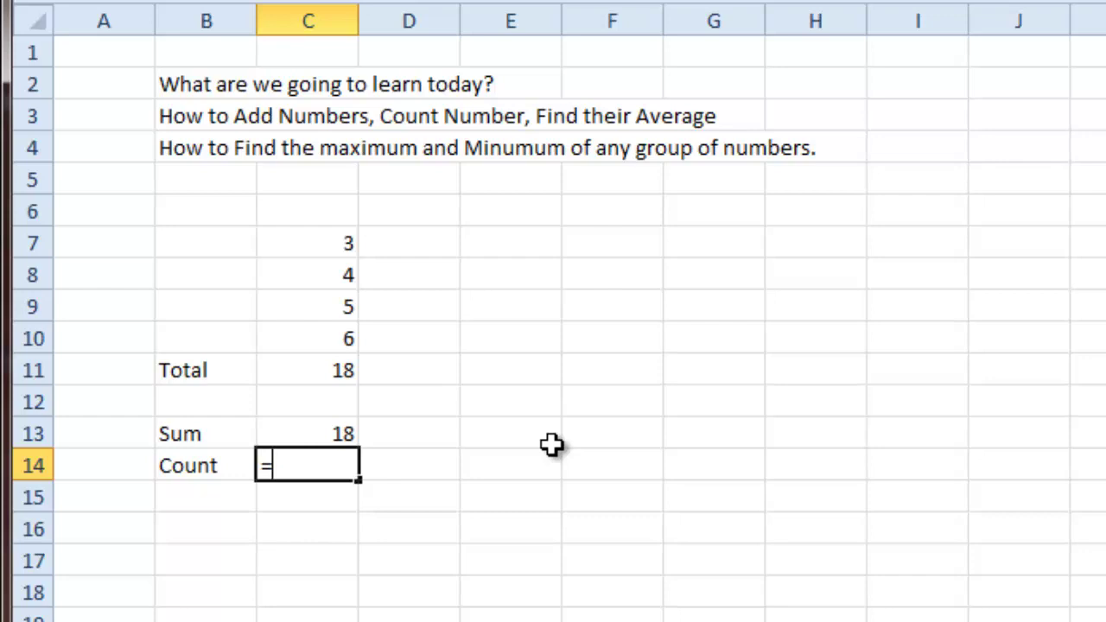
pyautogui.write('coun')
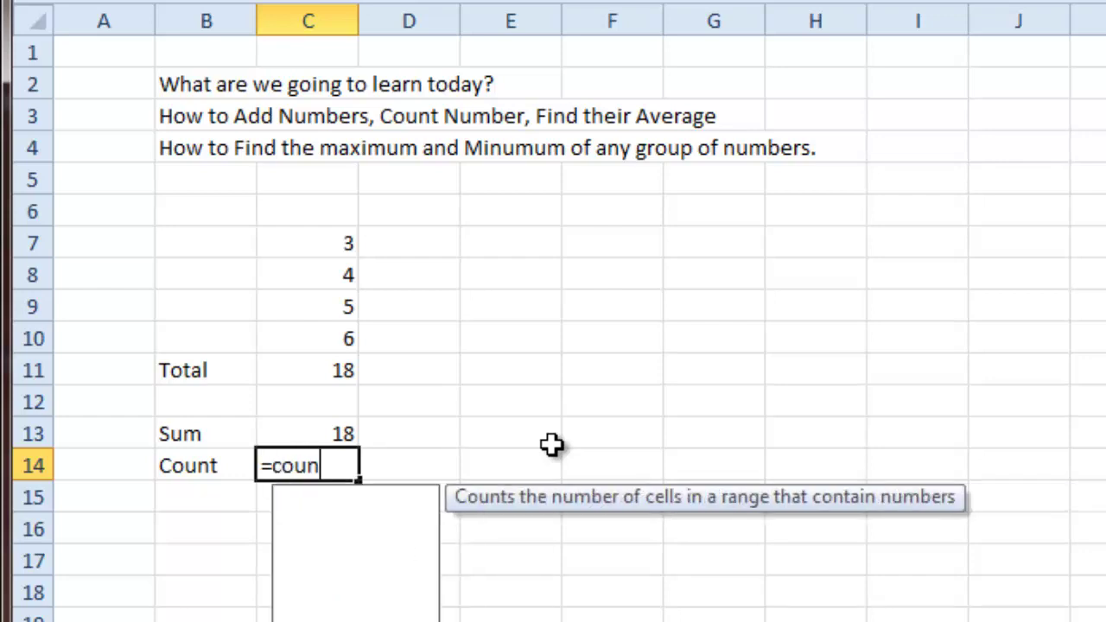
pyautogui.write('t(')
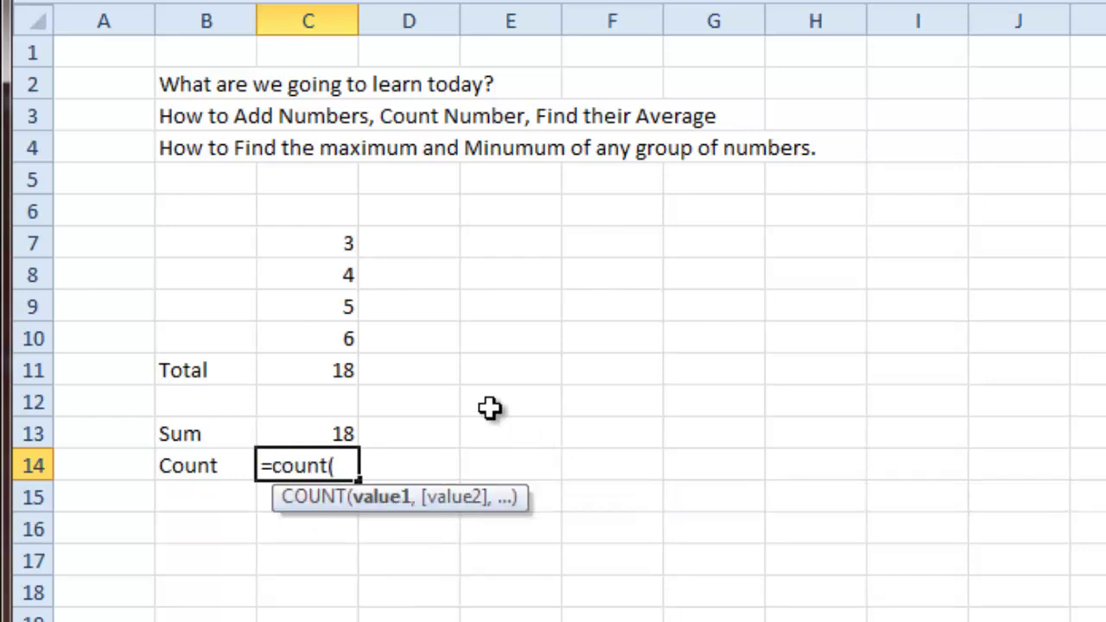
pyautogui.click(320, 241)
pyautogui.moveTo(320, 241); pyautogui.dragTo(320, 337)
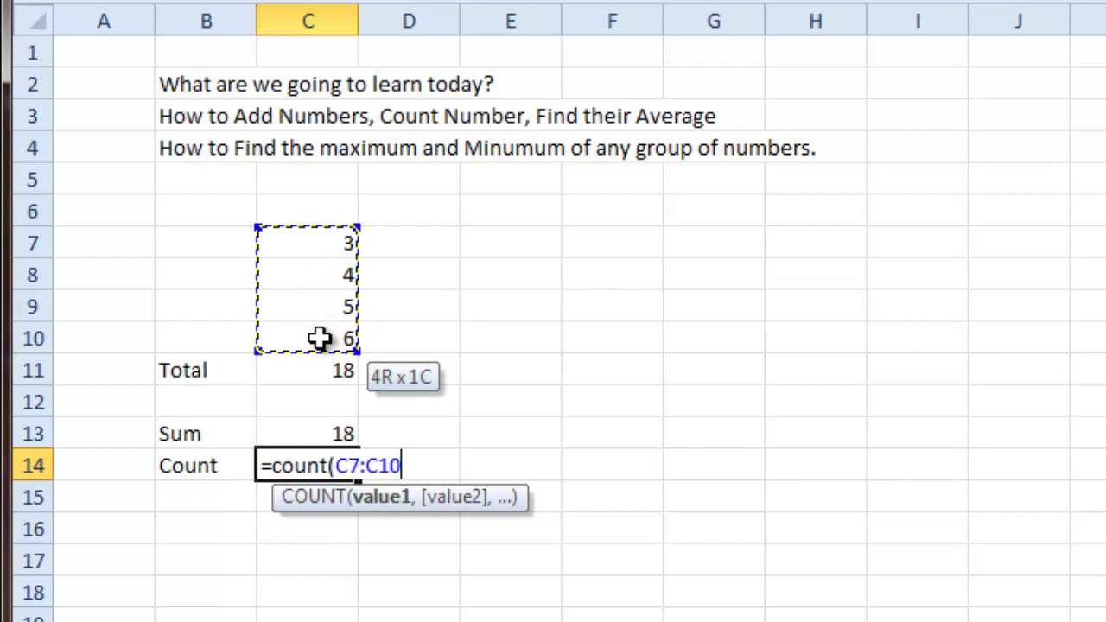
pyautogui.moveTo(320, 338); pyautogui.dragTo(320, 338)
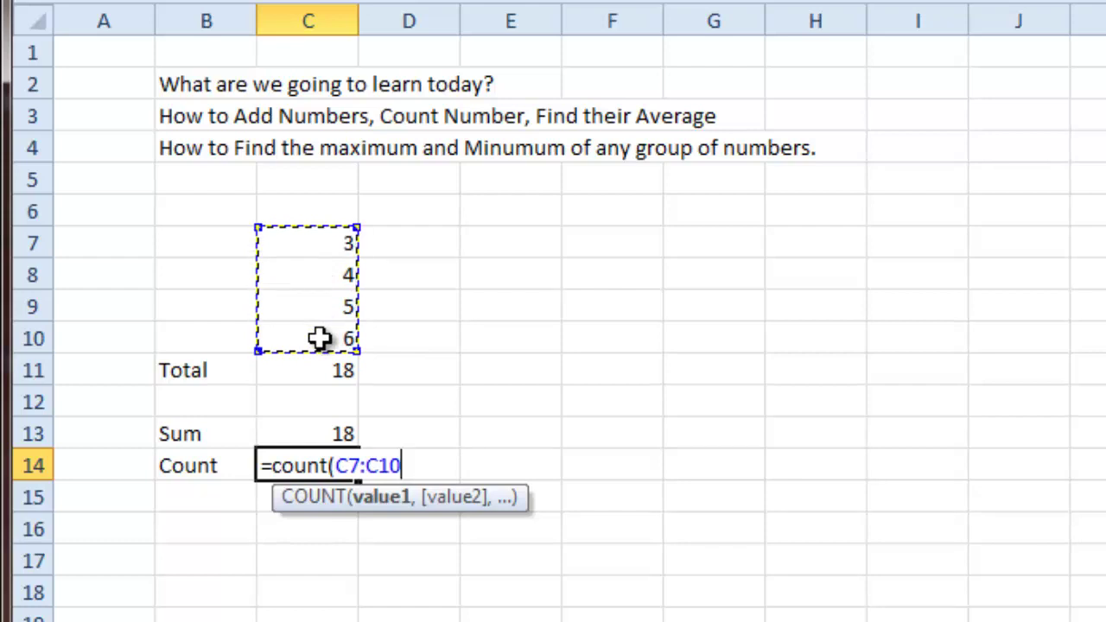
pyautogui.write(')')
pyautogui.press('Return')
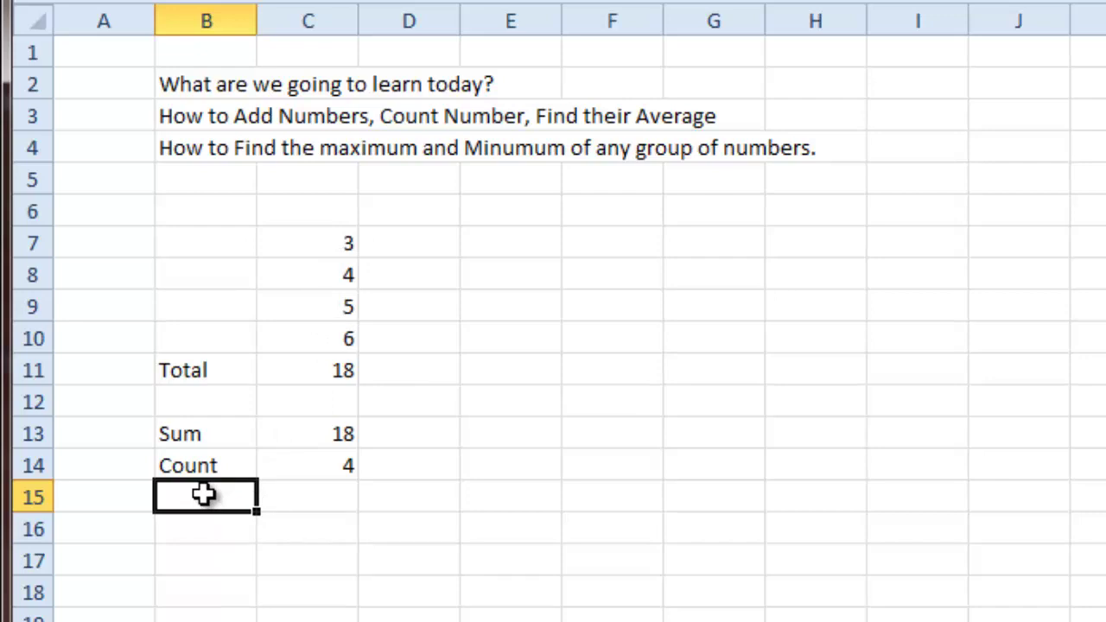
# Step: Label B15 Average and enter =AVERAGE(C7:C10) in C15, returning 4.5
pyautogui.write('Average')
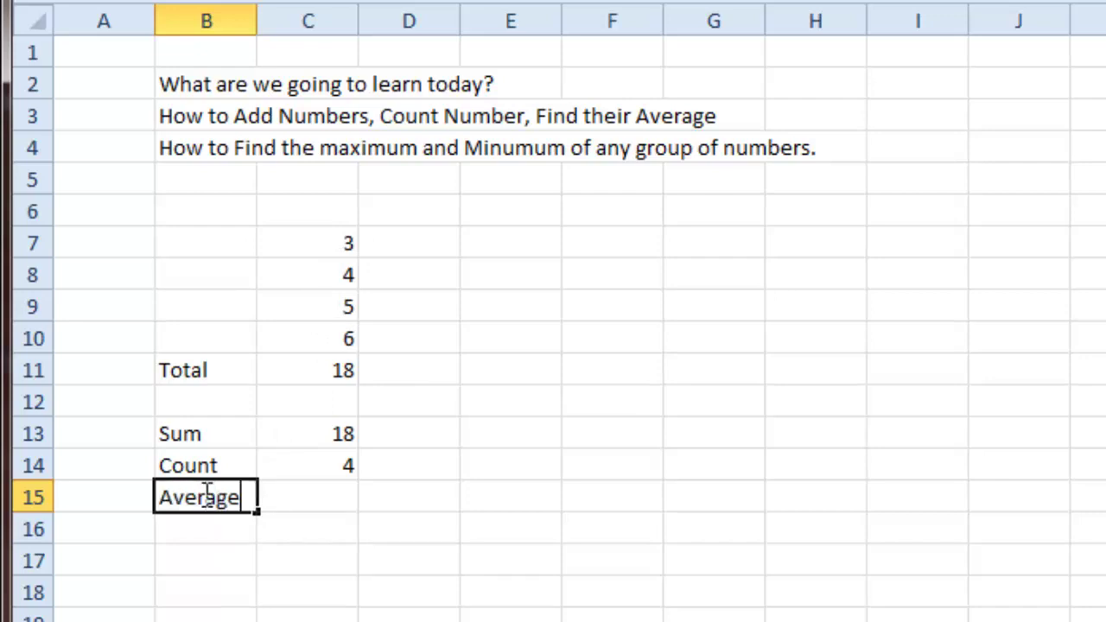
pyautogui.press('Tab')
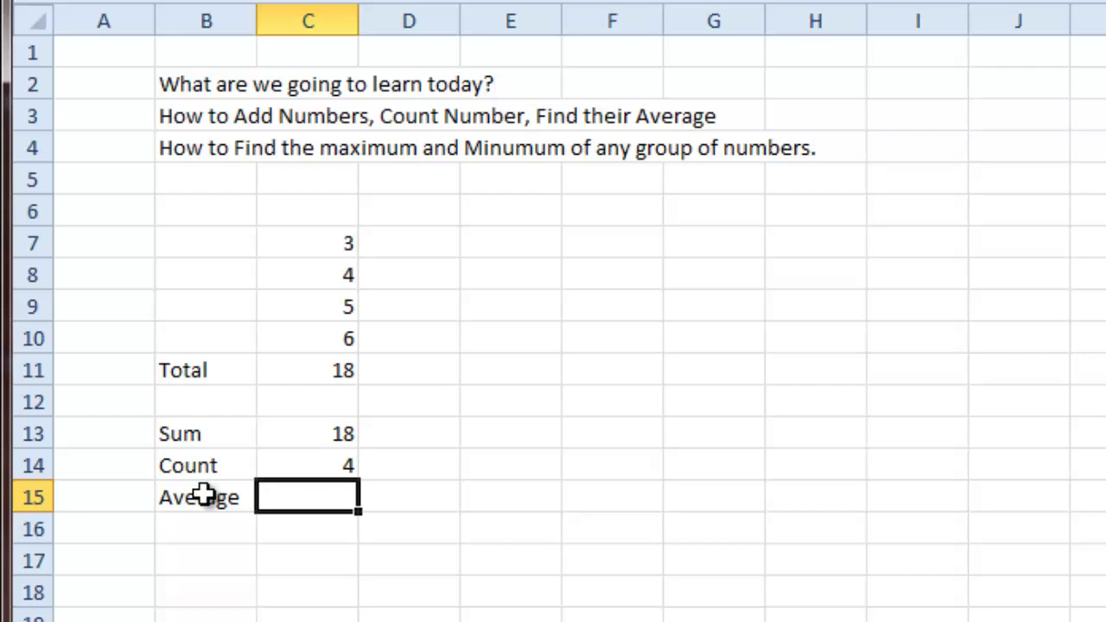
pyautogui.write('=')
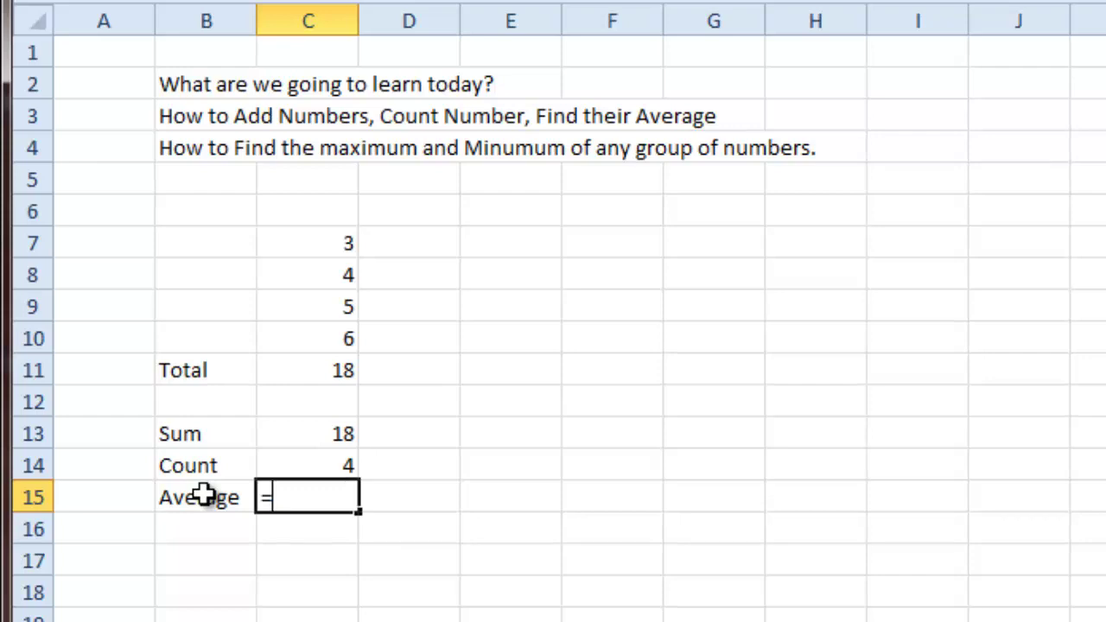
pyautogui.write('aver')
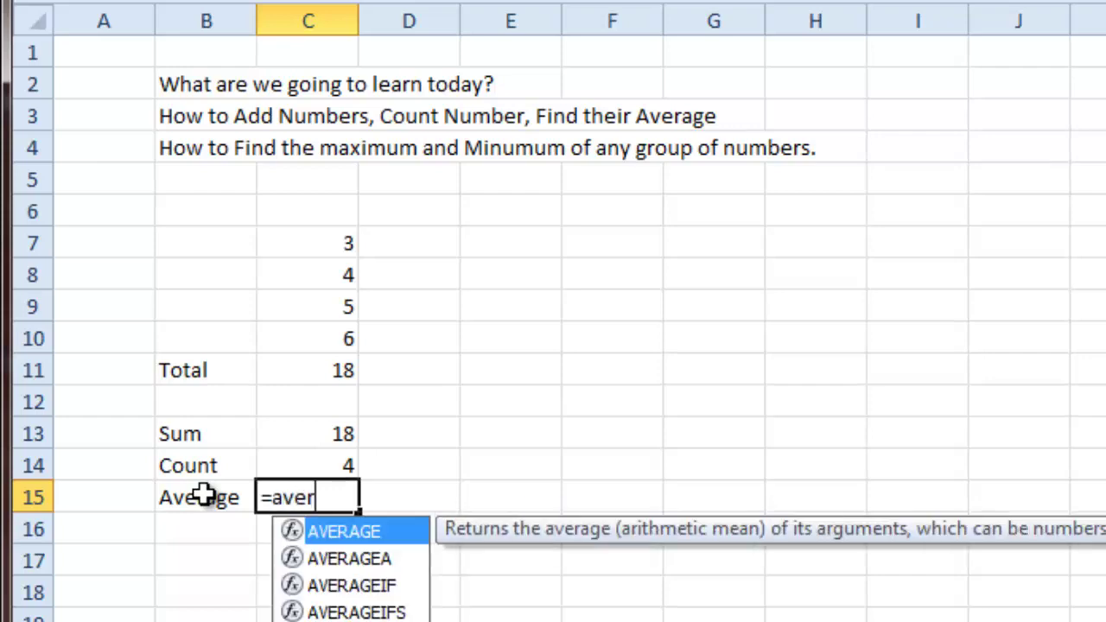
pyautogui.write('age')
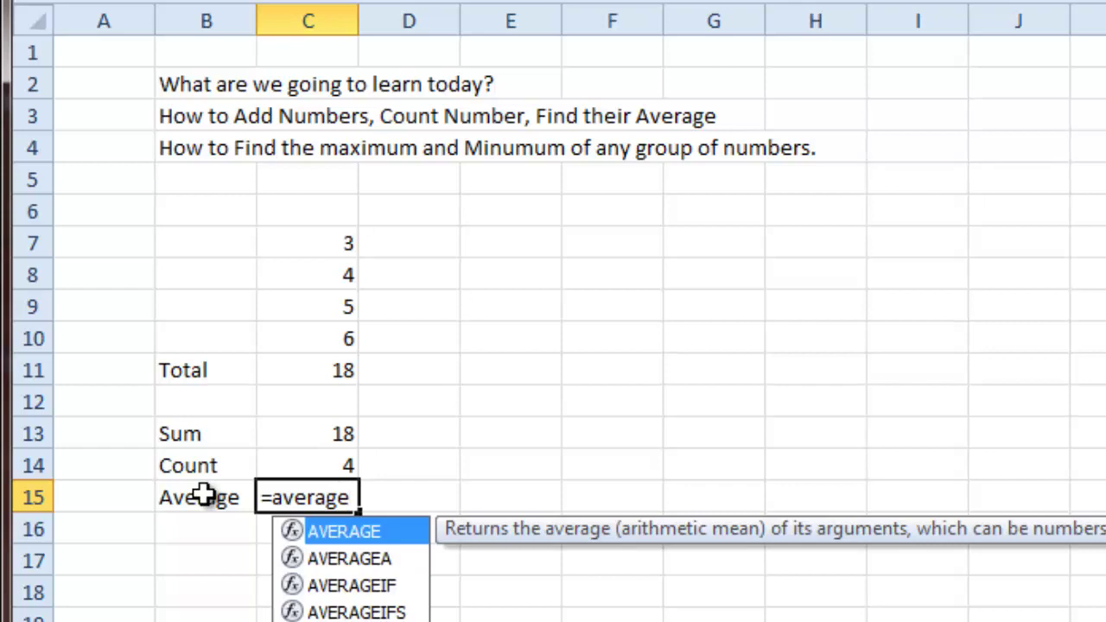
pyautogui.write('(')
pyautogui.click(286, 246)
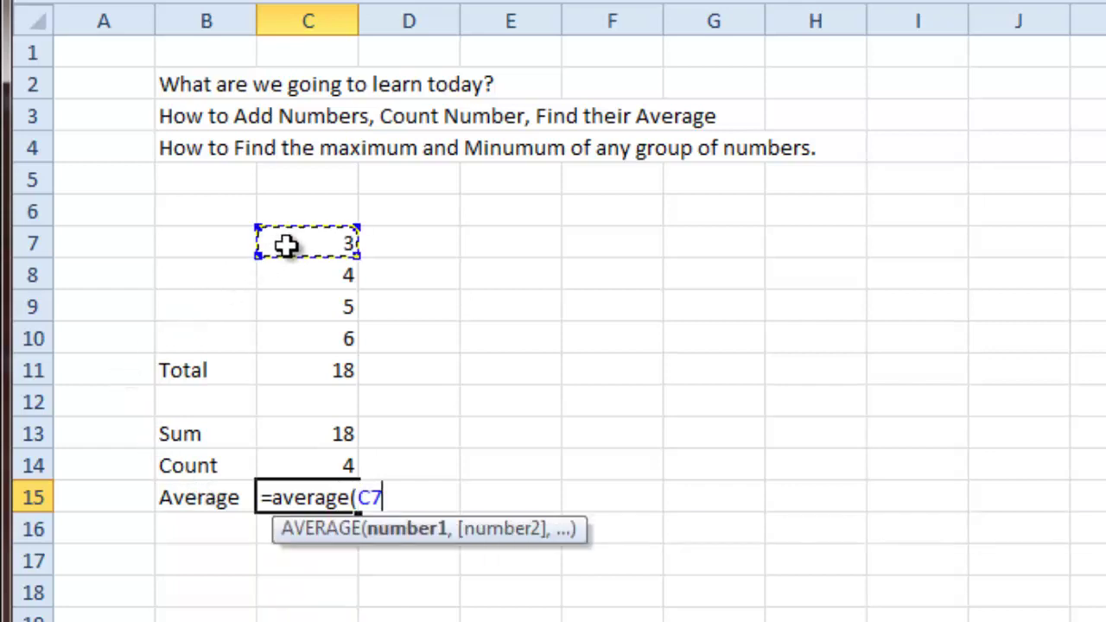
pyautogui.moveTo(286, 246); pyautogui.dragTo(288, 338)
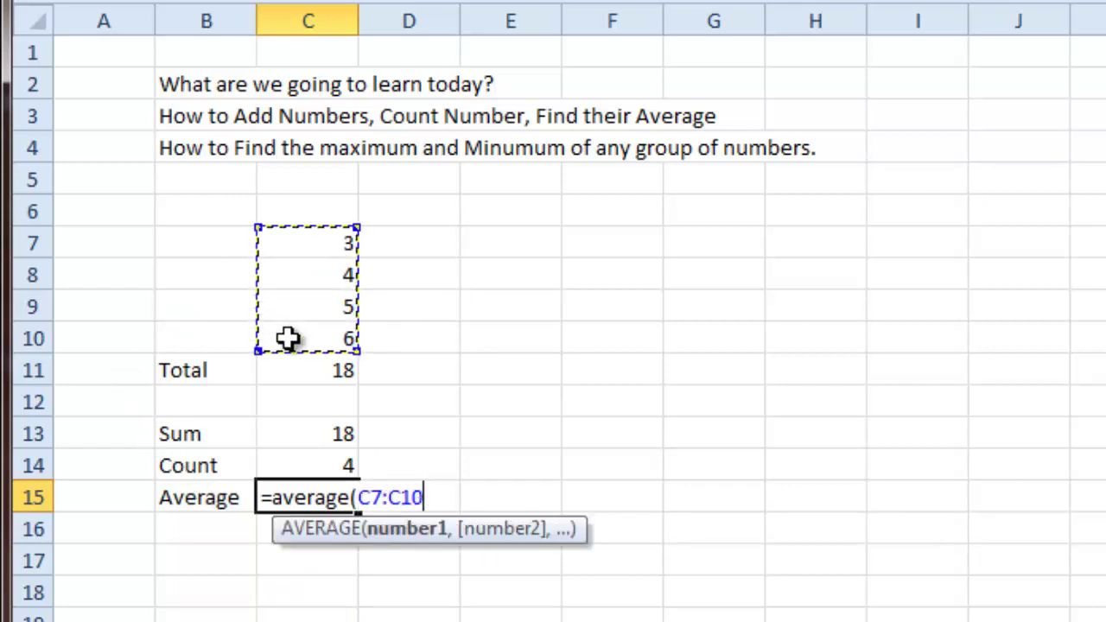
pyautogui.write(')')
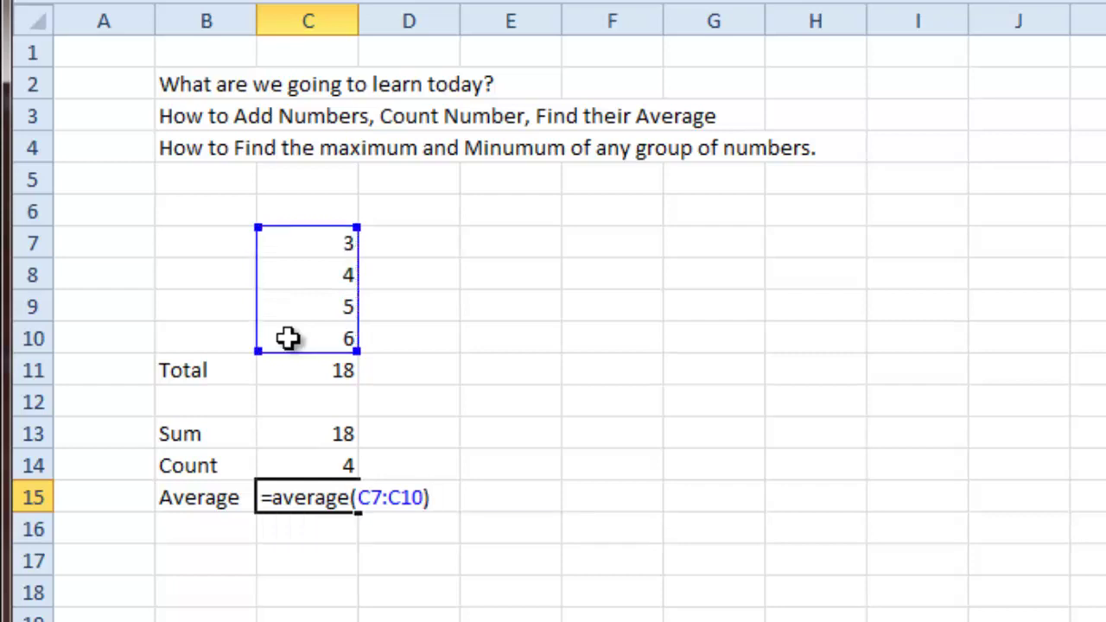
pyautogui.press('Return')
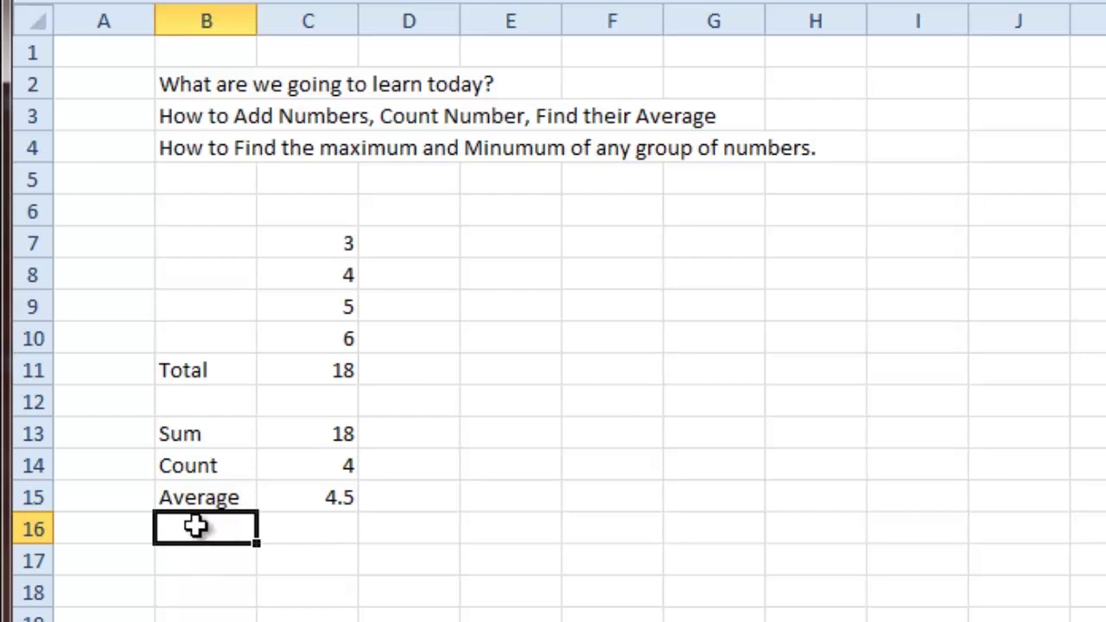
# Step: Label B17 Maximum and enter =MAX(C7:C10) in C17, returning 6
pyautogui.press('Return')
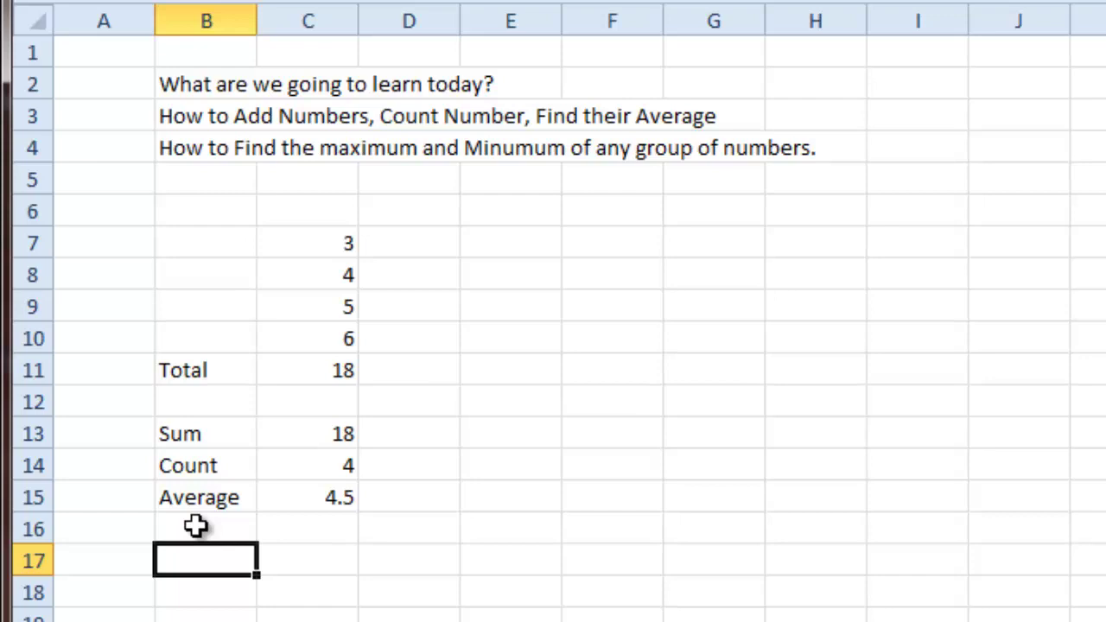
pyautogui.write('Maxi')
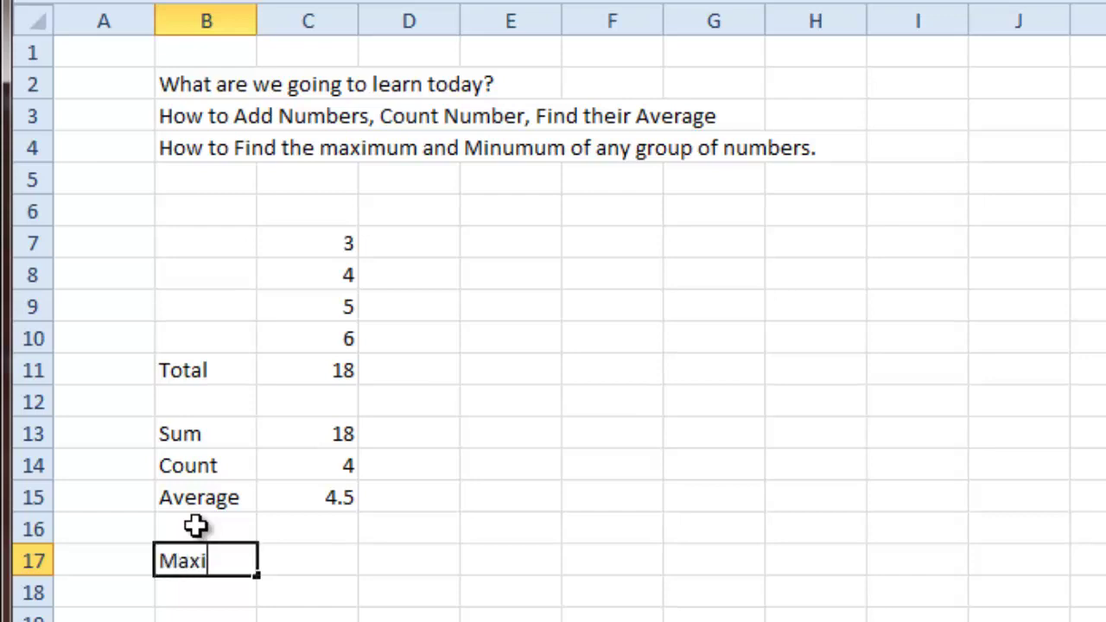
pyautogui.write('mum')
pyautogui.press('Tab')
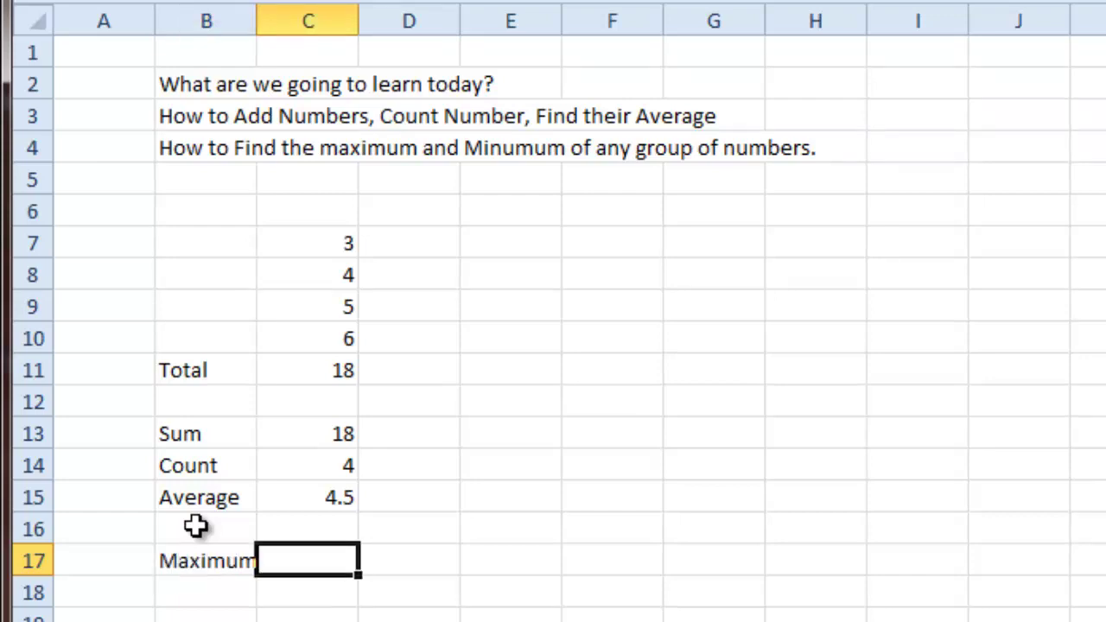
pyautogui.write('=MAX')
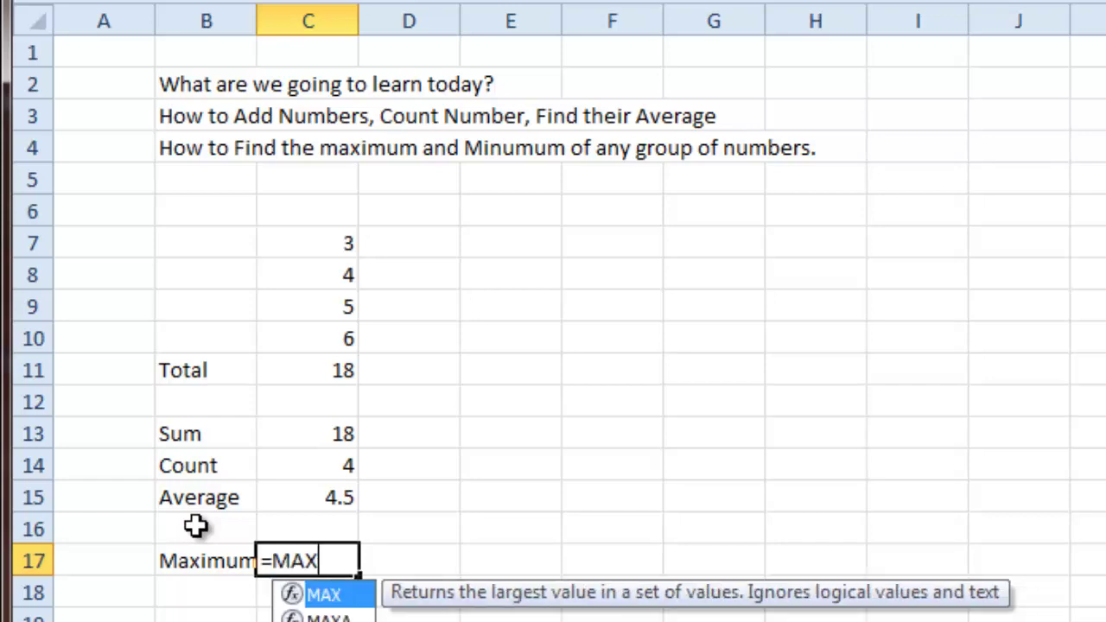
pyautogui.write('(')
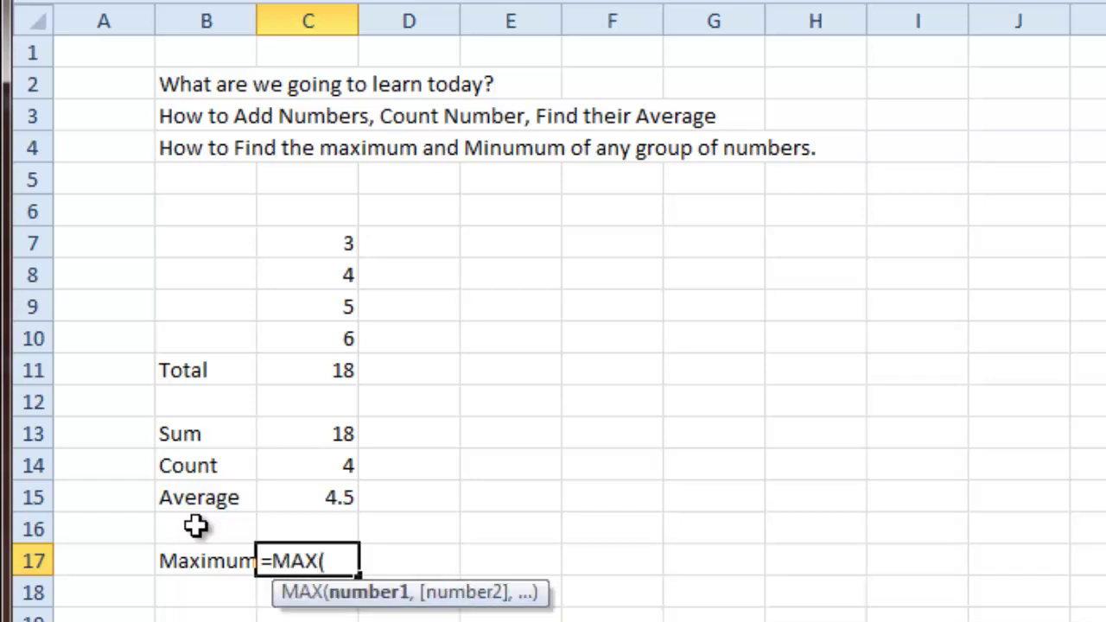
pyautogui.click(285, 250)
pyautogui.moveTo(286, 250); pyautogui.dragTo(296, 339)
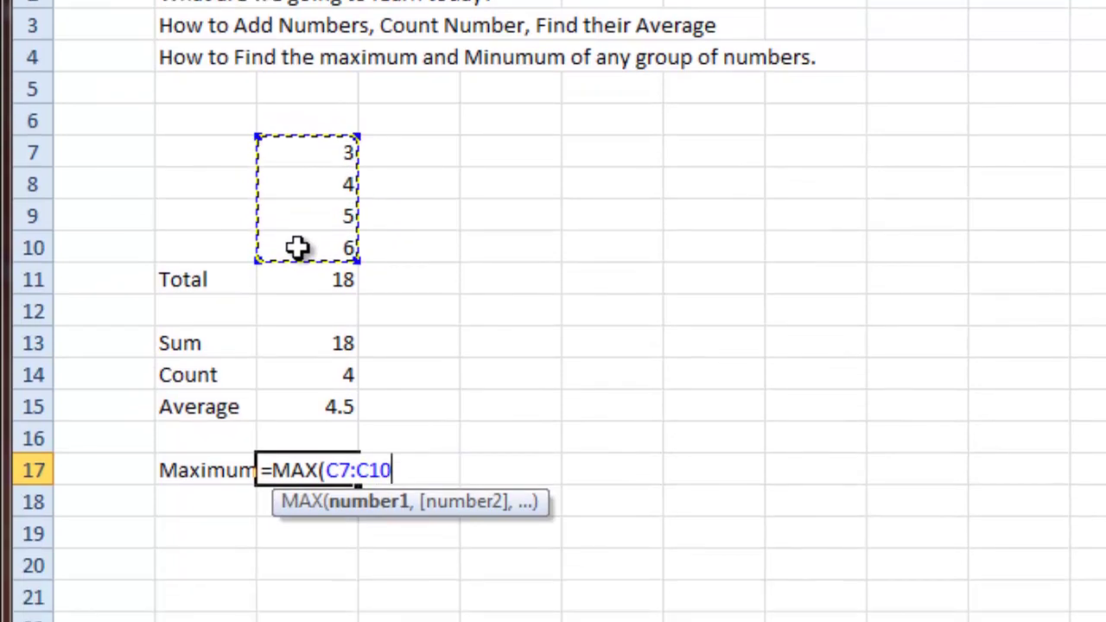
pyautogui.write(')')
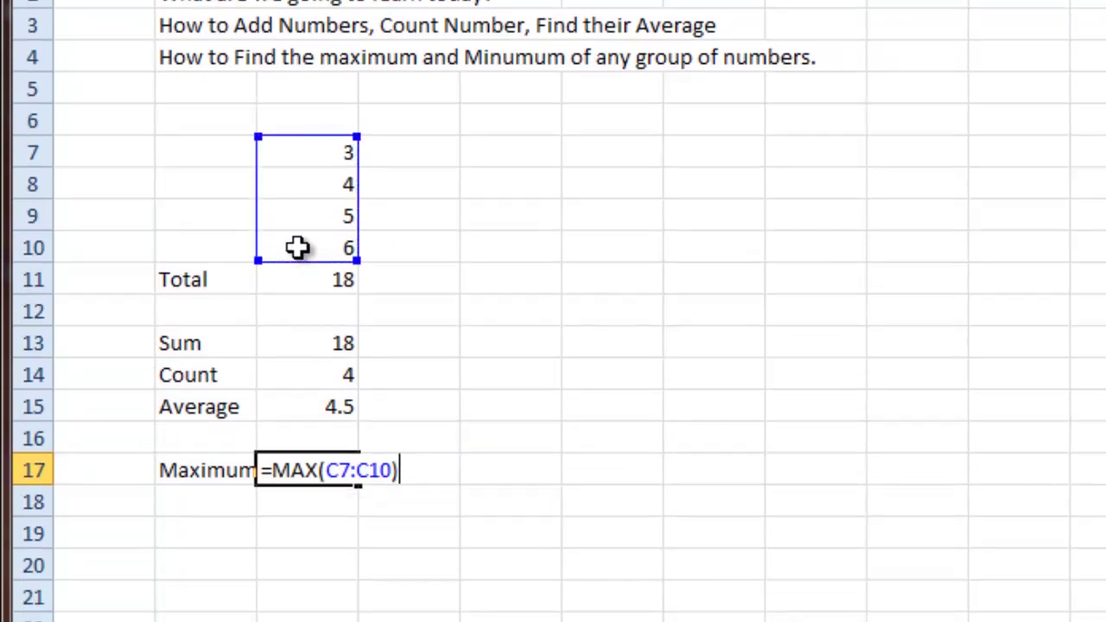
pyautogui.press('Return')
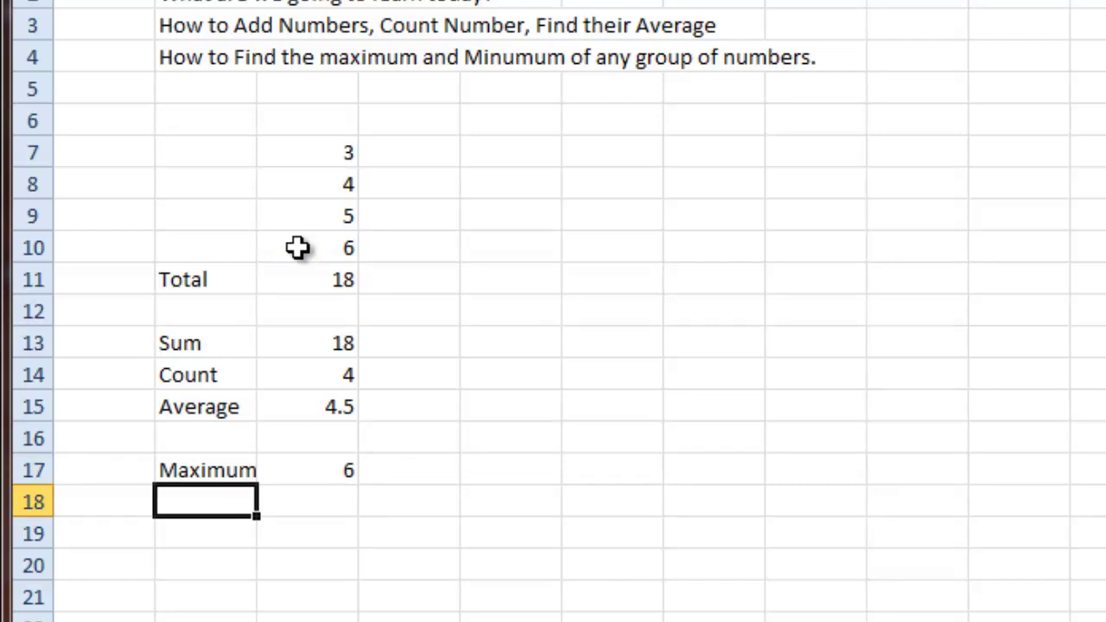
# Step: Label B18 Minimum and enter =MIN(C7:C10) in C18, returning 3
pyautogui.write('Mini')
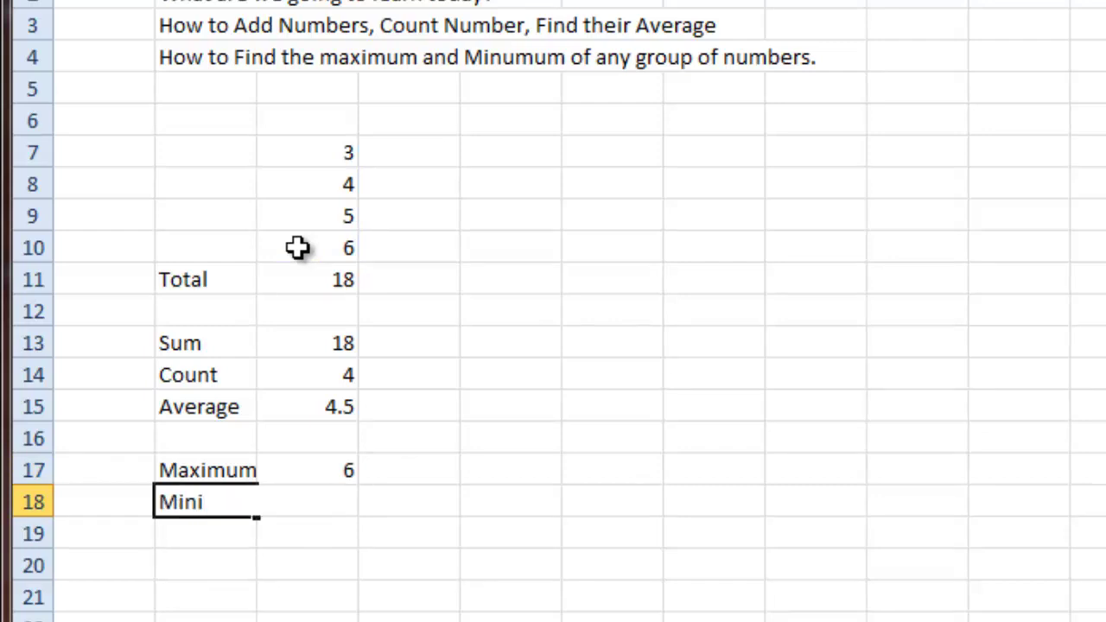
pyautogui.write('mum')
pyautogui.press('Tab')
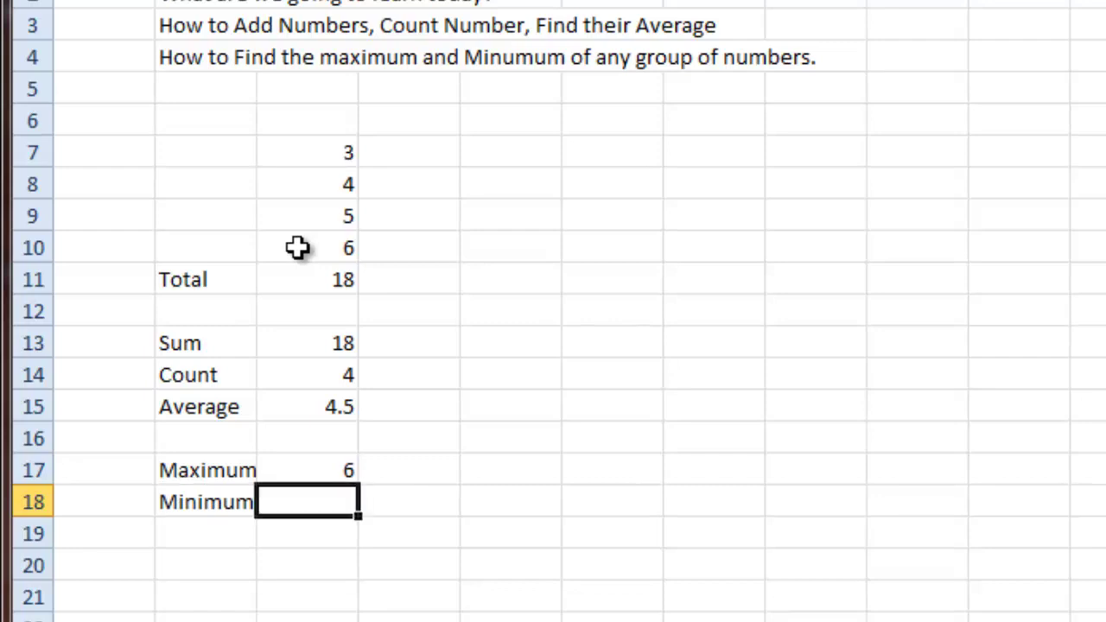
pyautogui.write('=Min')
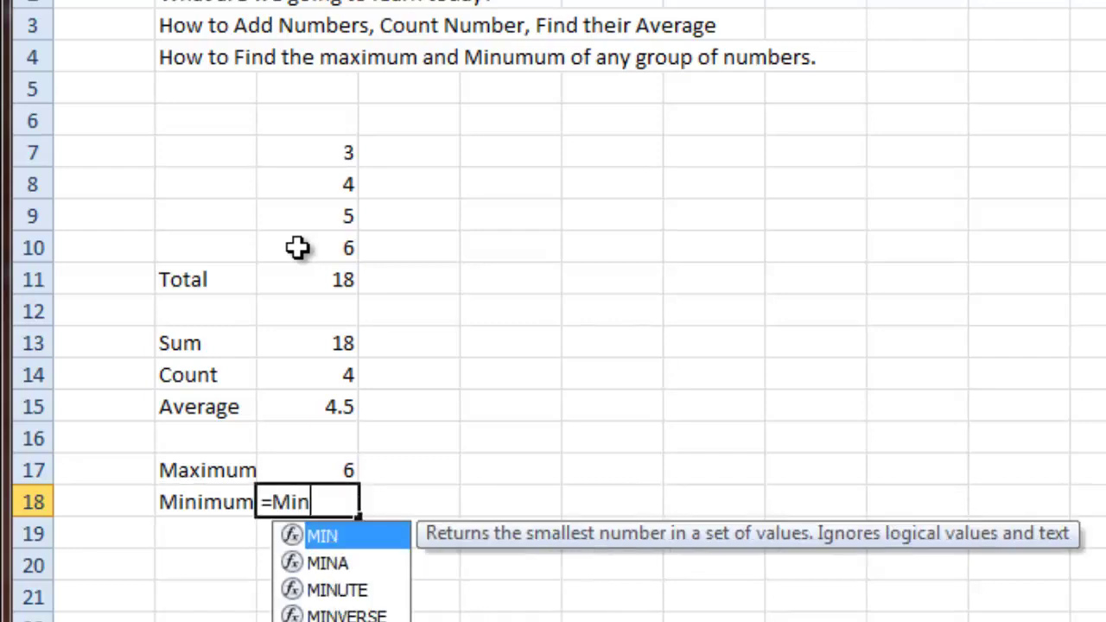
pyautogui.write('(')
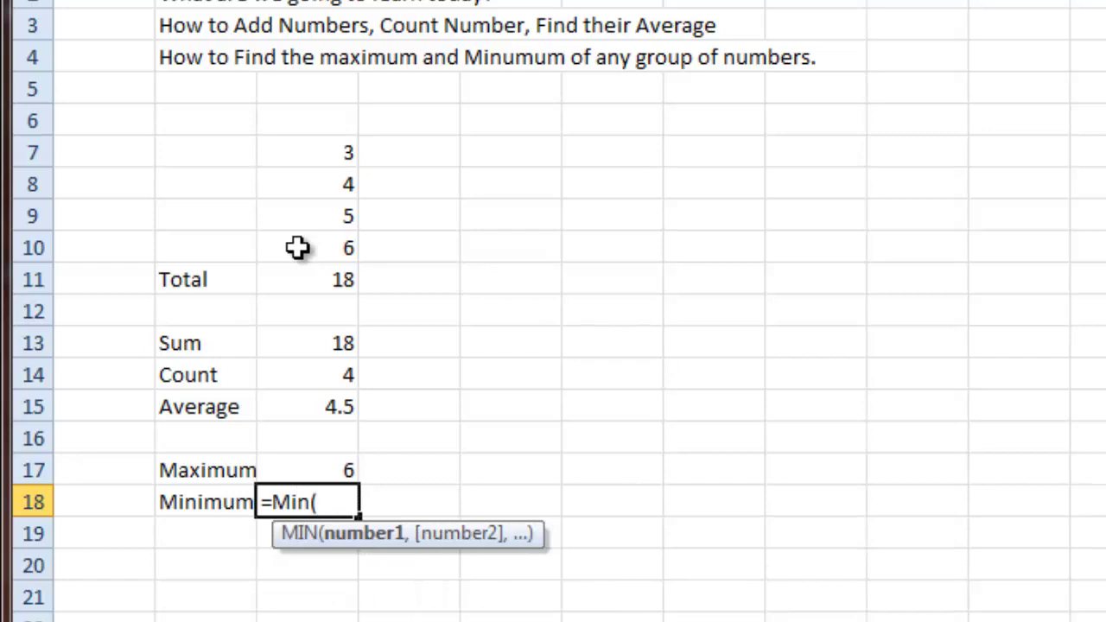
pyautogui.moveTo(306, 161); pyautogui.dragTo(309, 244)
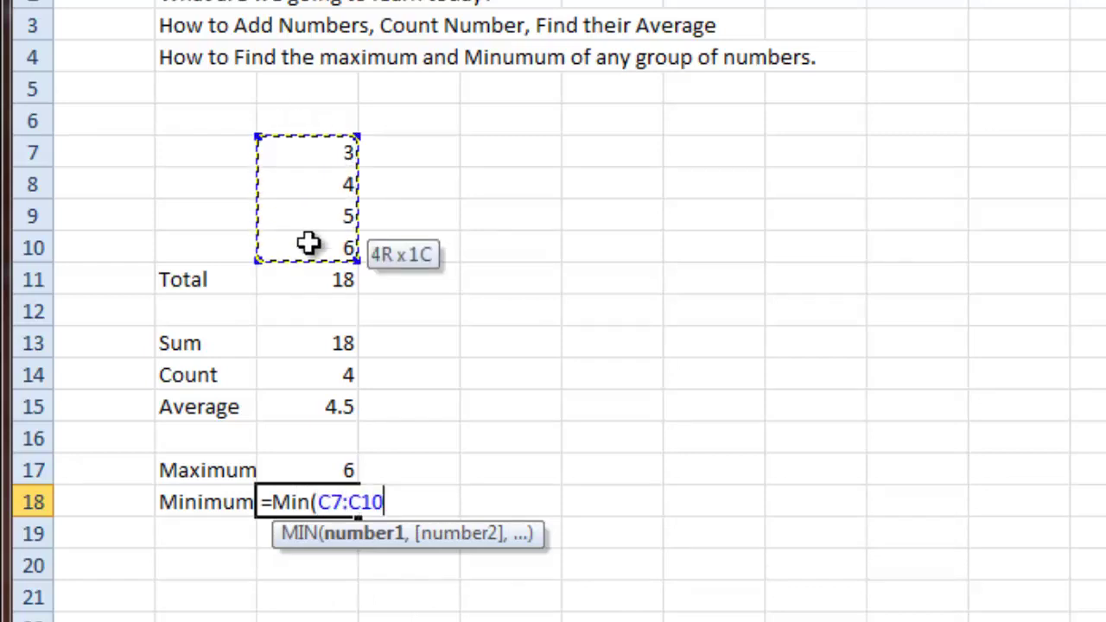
pyautogui.write(')')
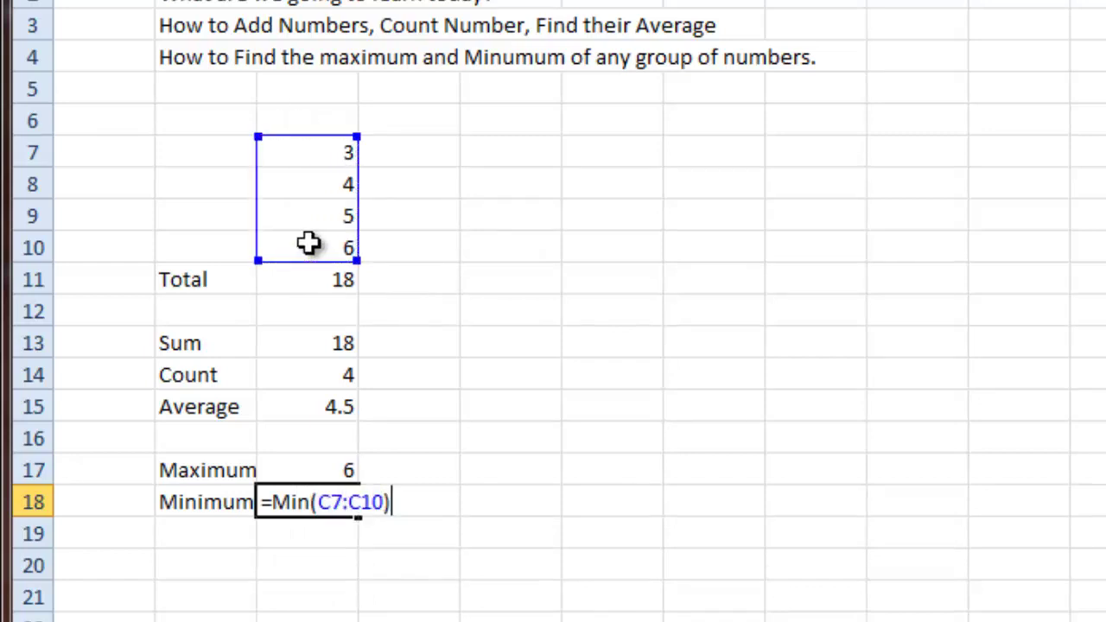
pyautogui.press('Return')
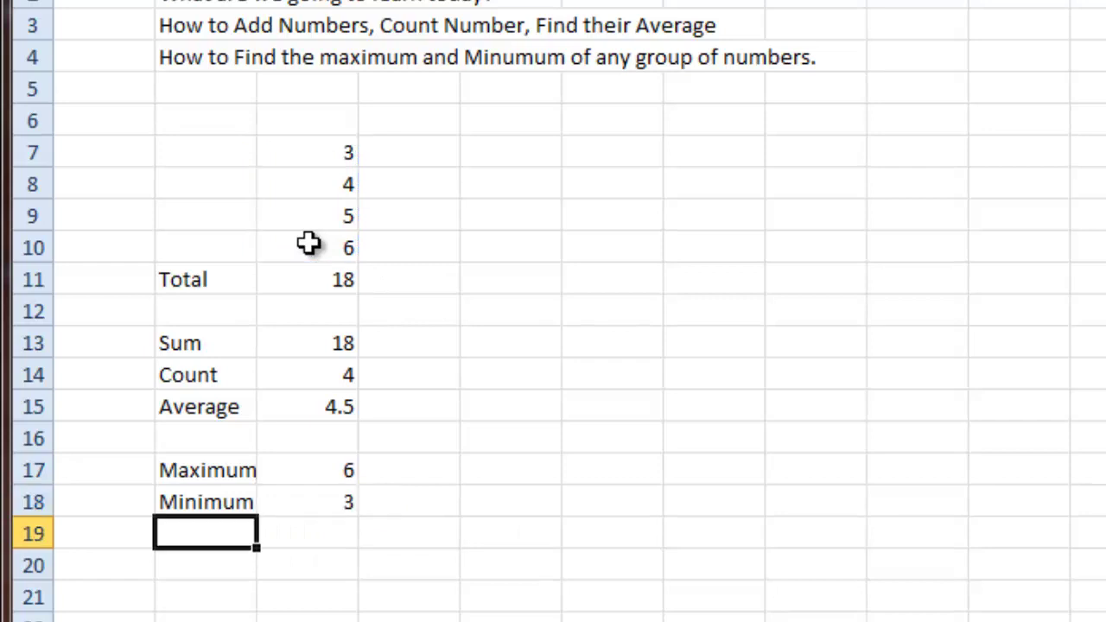
pyautogui.click(295, 506)
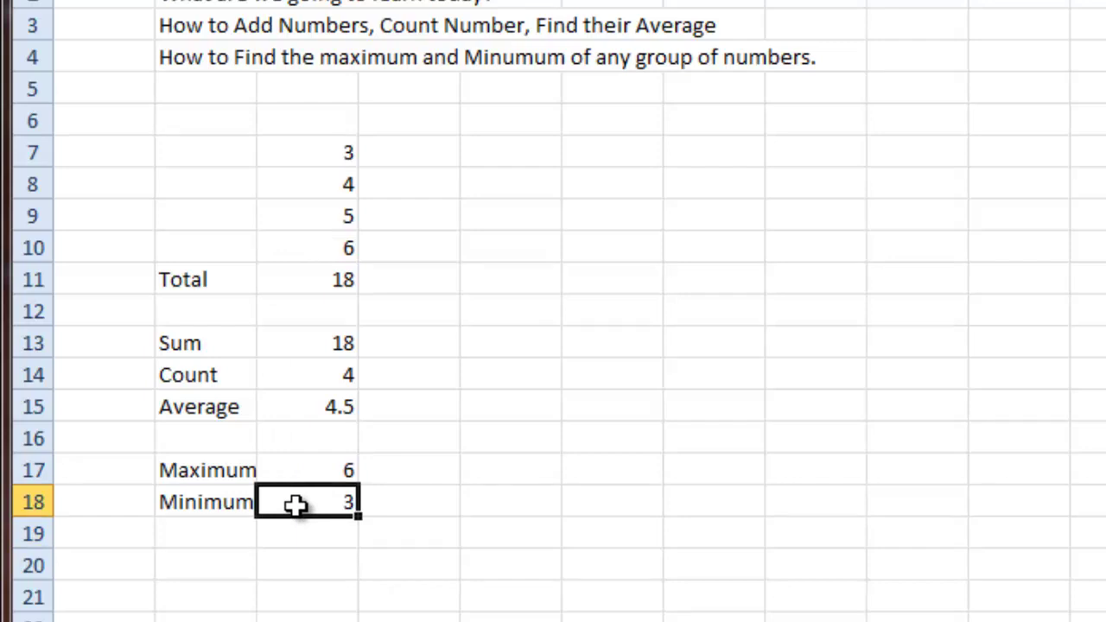
# Step: Toggle Show Formulas with Ctrl+` and inspect the SUM, COUNT, AVERAGE, MAX and MIN formulas
pyautogui.hotkey('ctrl', '`')
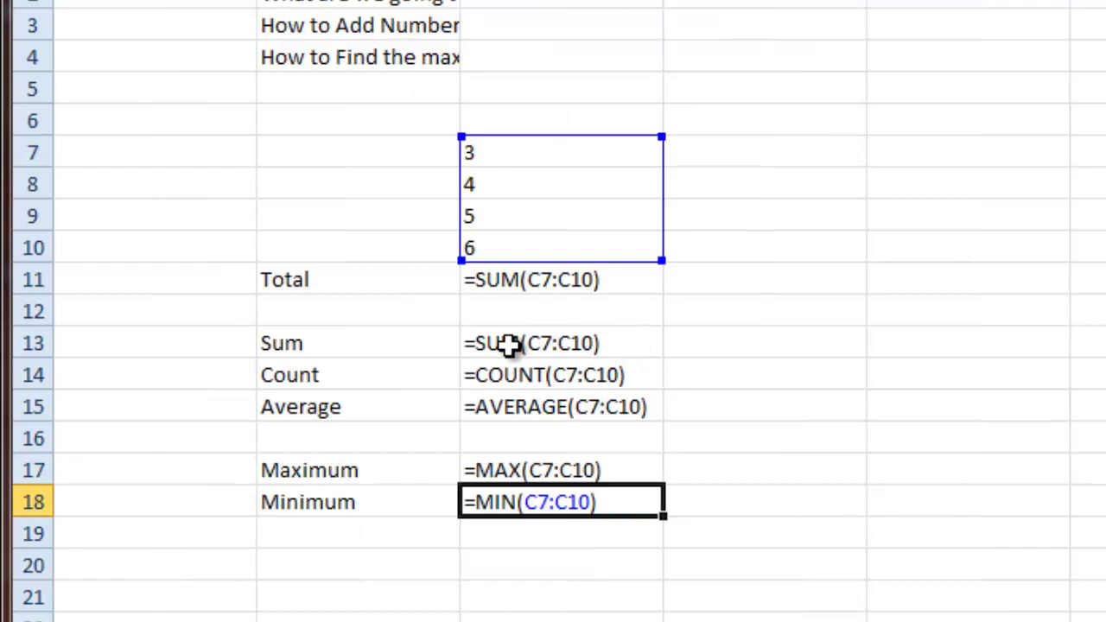
pyautogui.click(700, 350)
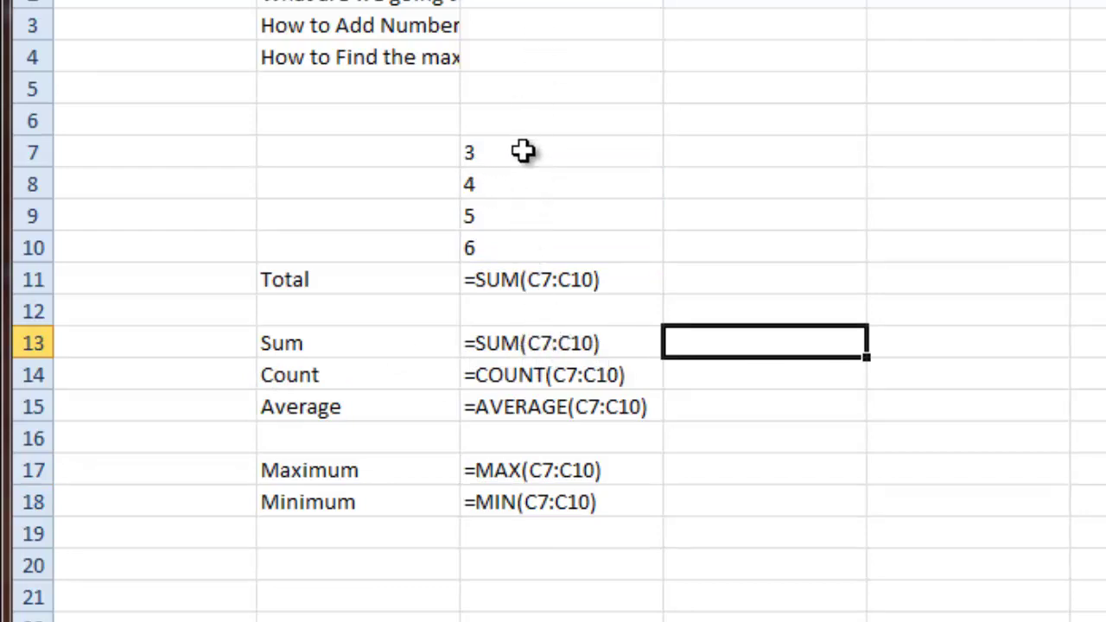
pyautogui.moveTo(513, 150); pyautogui.dragTo(509, 242)
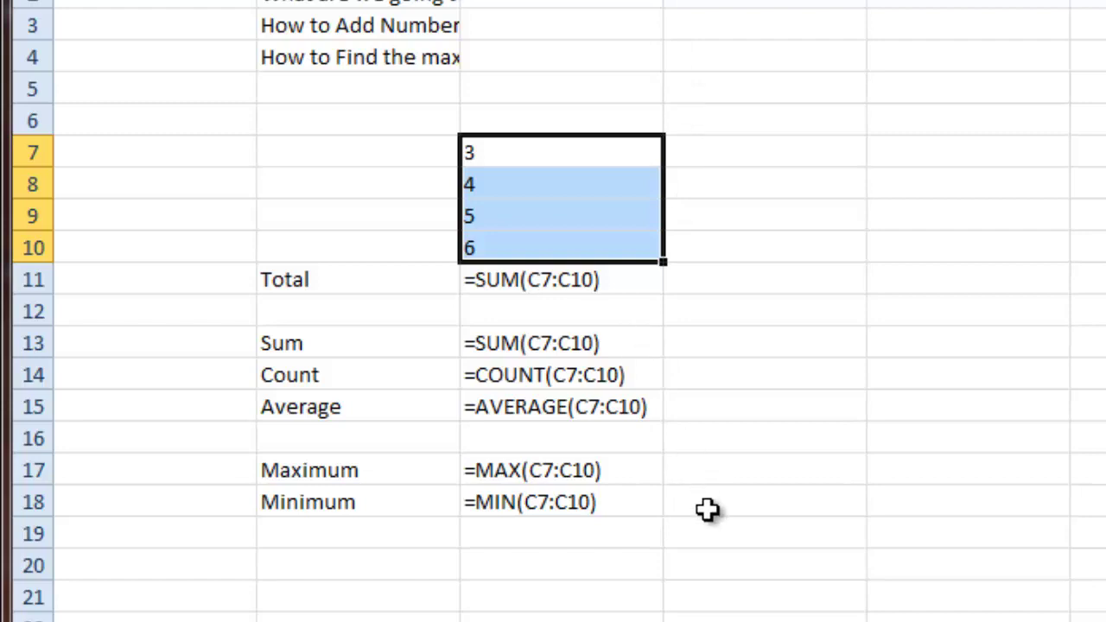
pyautogui.click(547, 560)
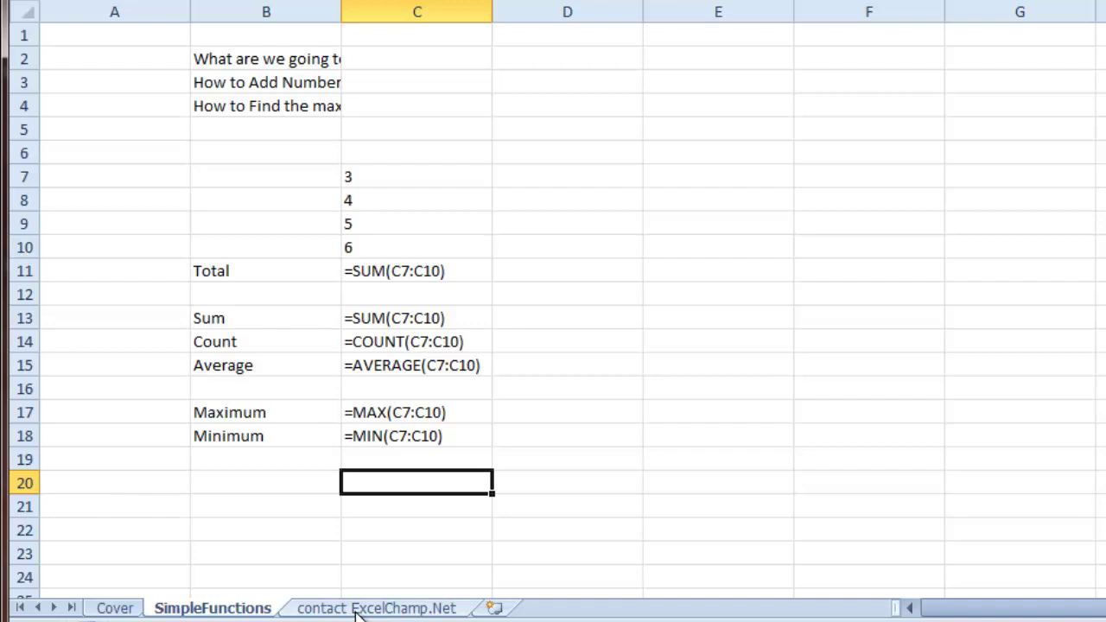
# Step: Go to the closing 'contact ExcelChamp.Net' sheet
pyautogui.click(358, 608)
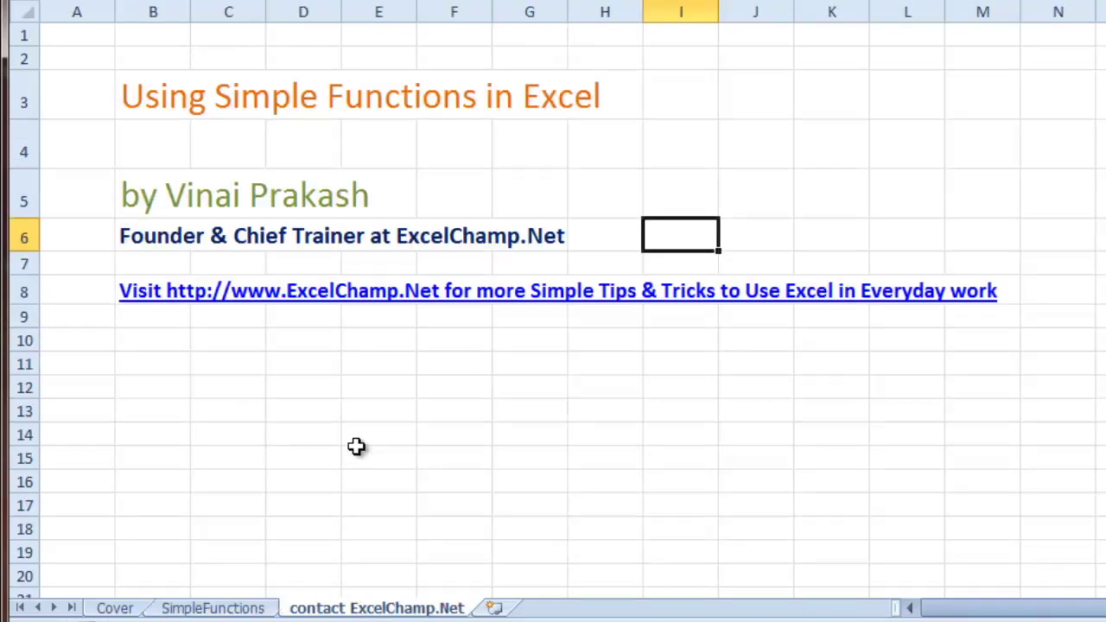